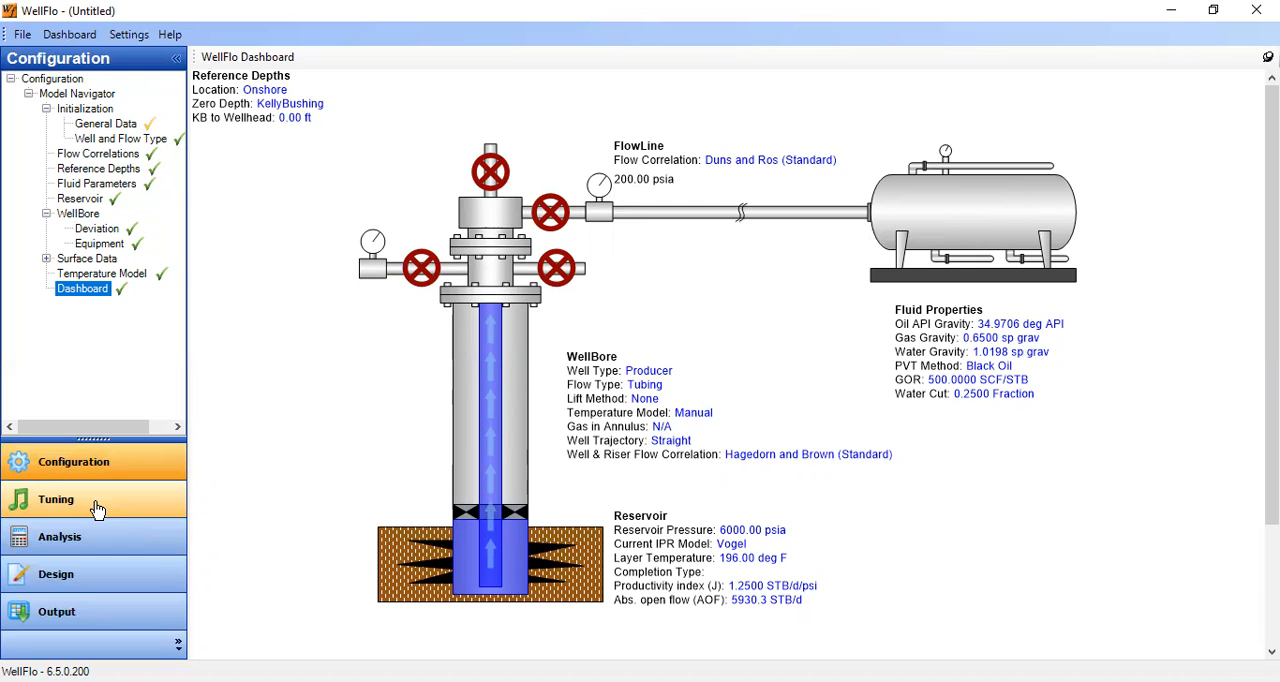
- In the pressure survey tuning conditions, set the oil rate to 1325 STB/d, produced gas rate to 0.65 MMSCF/d and water rate to 400 STB/d
left_click(97, 508)
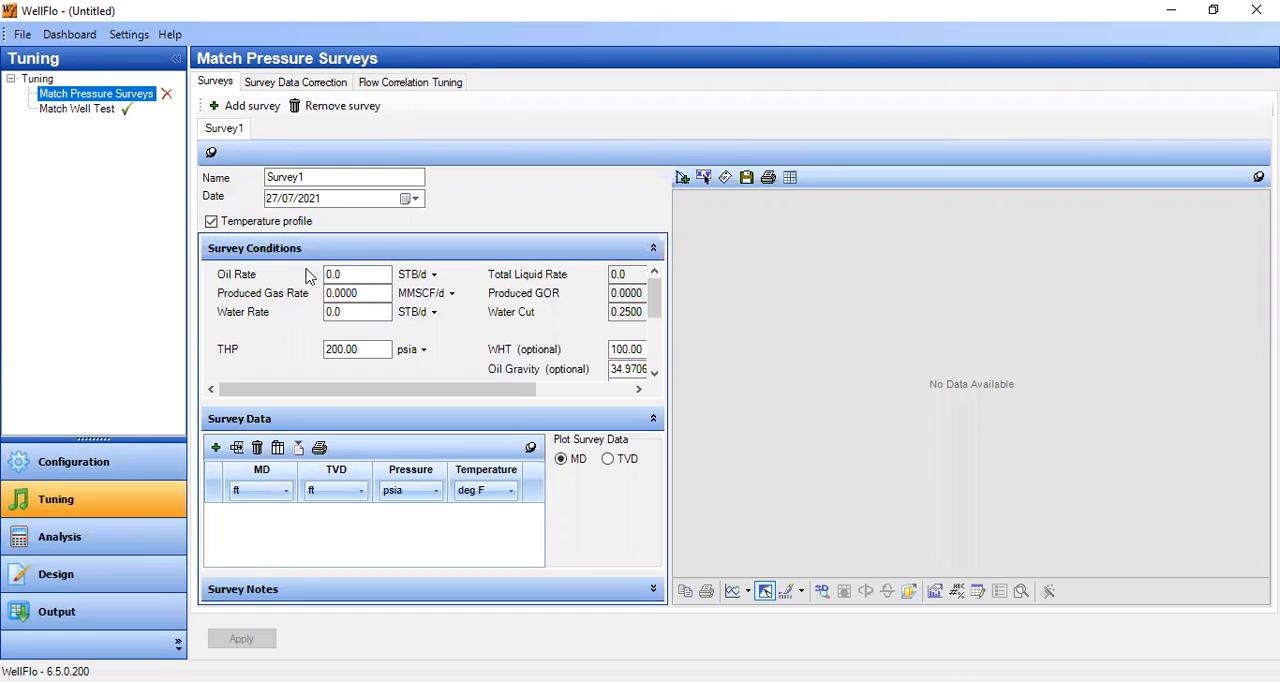
left_click_drag(351, 275, 312, 278)
type("1325")
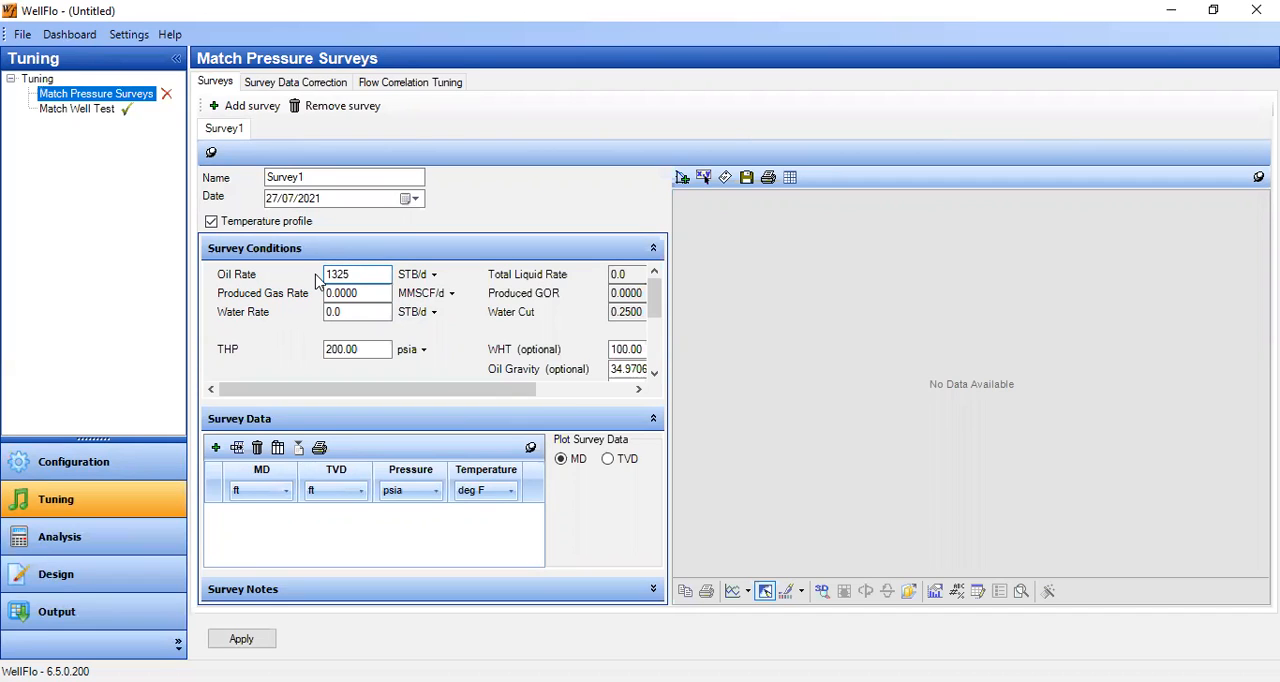
left_click(336, 293)
left_click_drag(336, 293, 407, 307)
type("65")
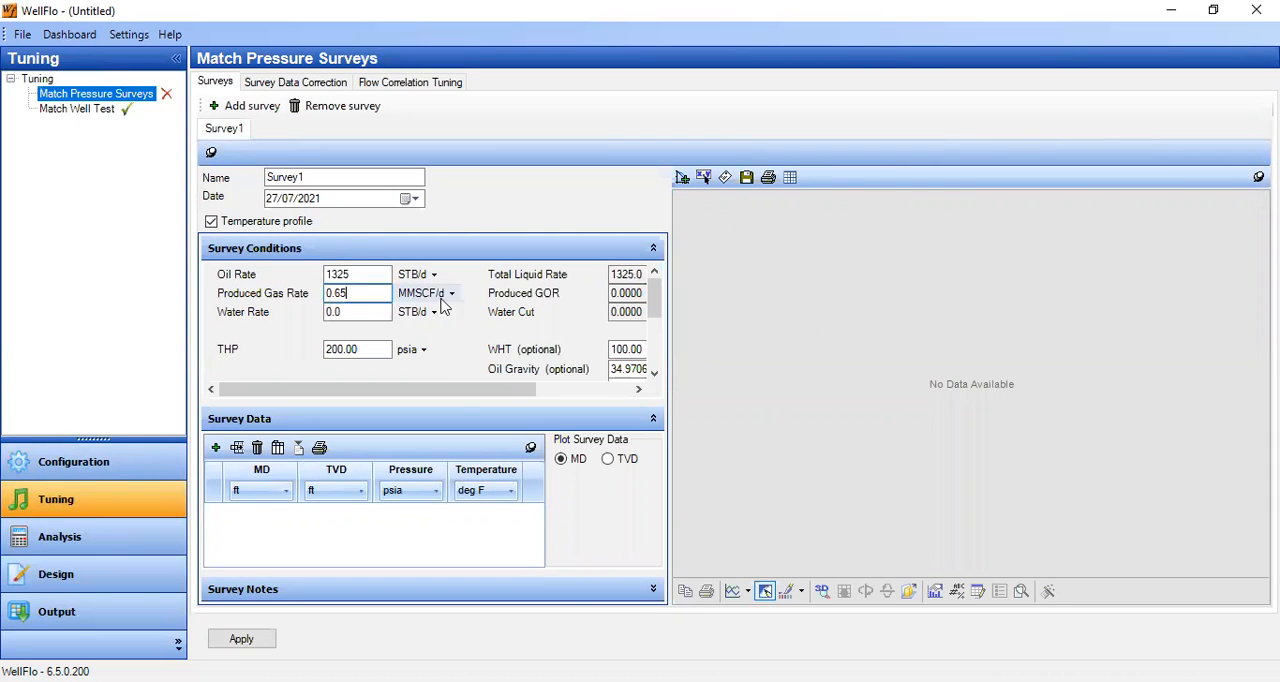
left_click(371, 317)
left_click_drag(371, 317, 320, 316)
type("4")
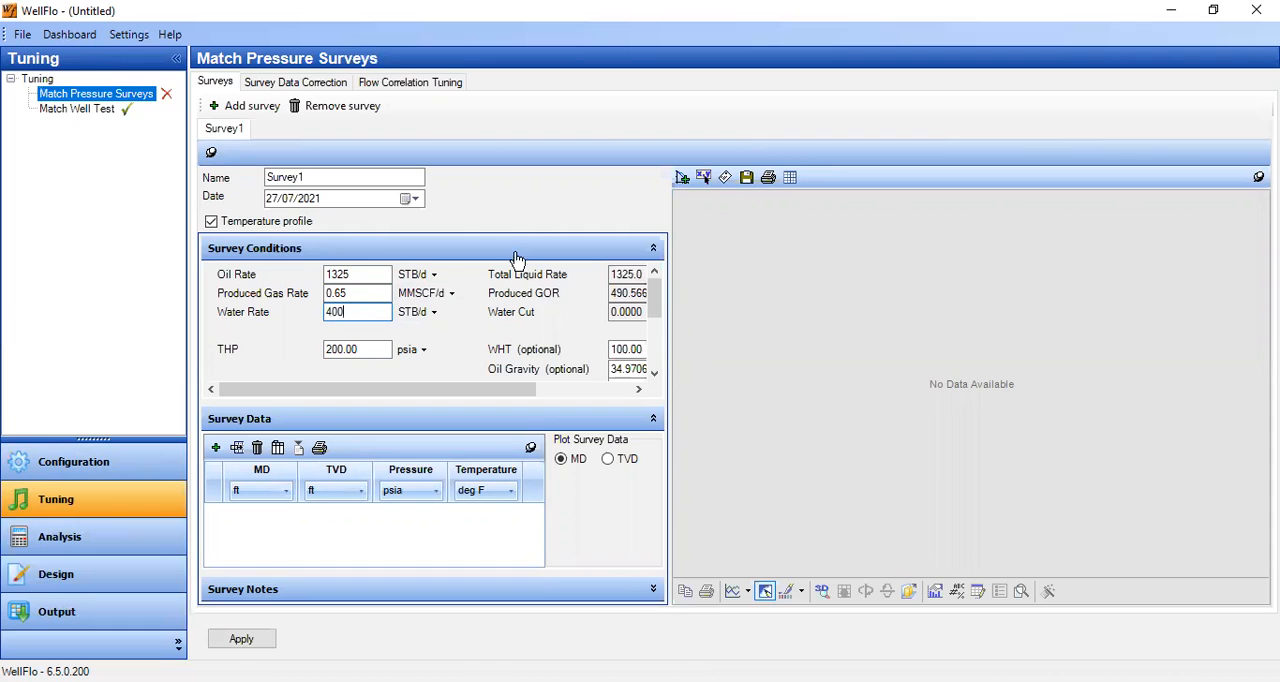
- Set the survey's THP to 115 psia and WHT to 80 deg F, and check the optional oil, gas and water gravities
left_click_drag(668, 276, 770, 276)
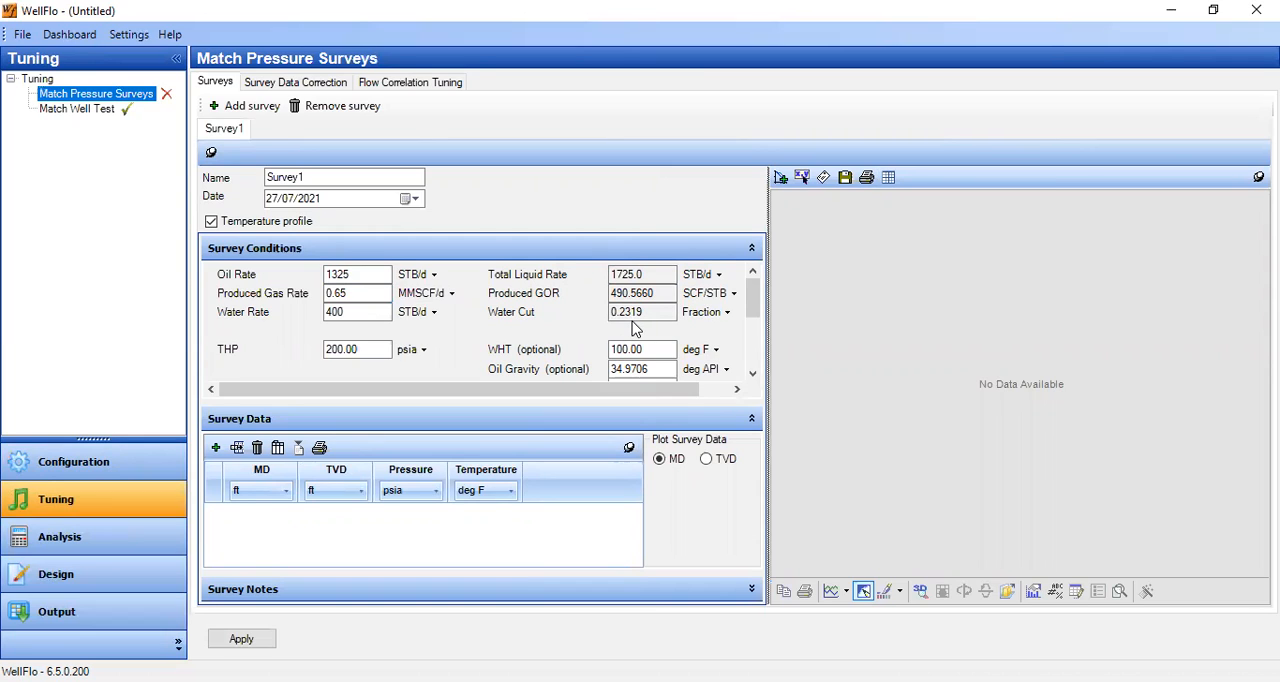
left_click_drag(331, 354, 390, 345)
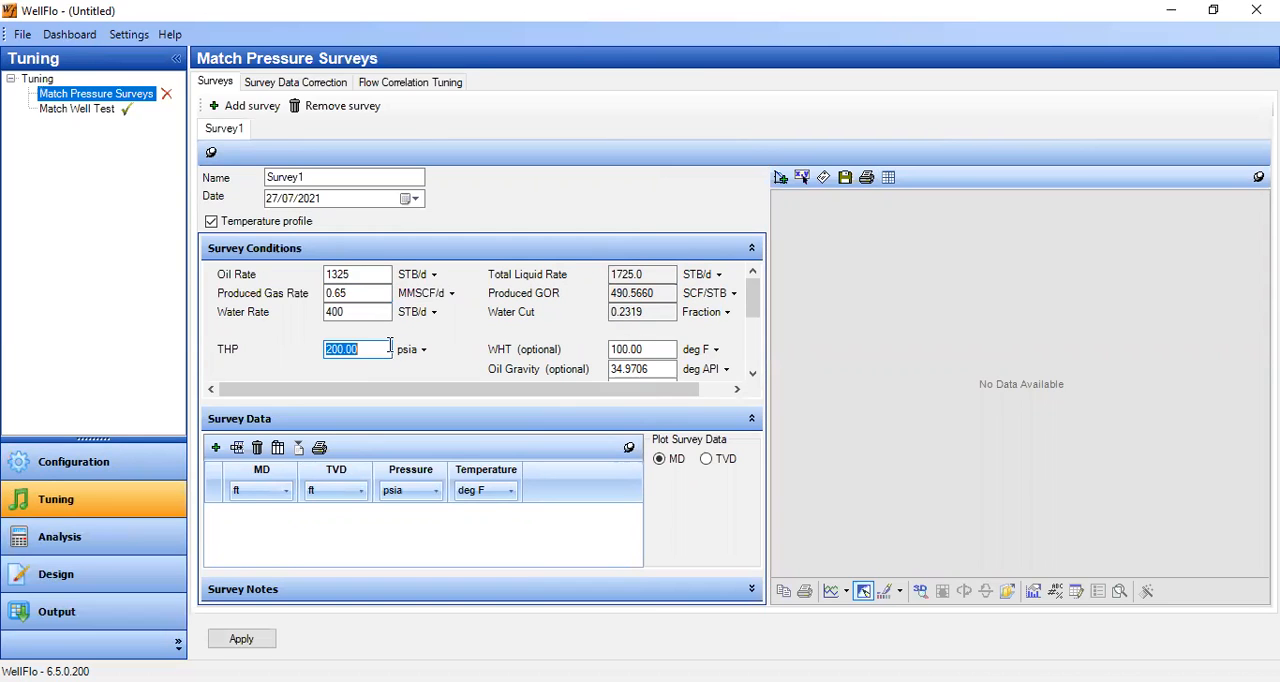
type("115")
key("Tab")
type("8")
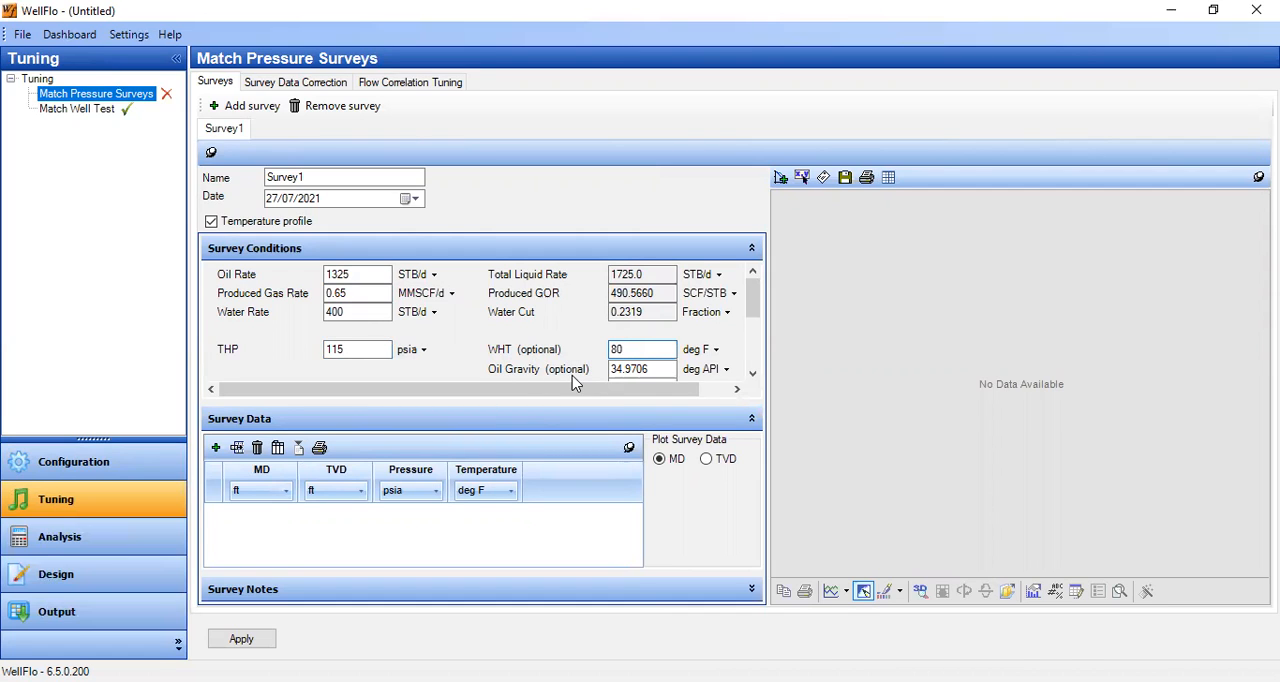
left_click(656, 368)
scroll(753, 308, "down", 2)
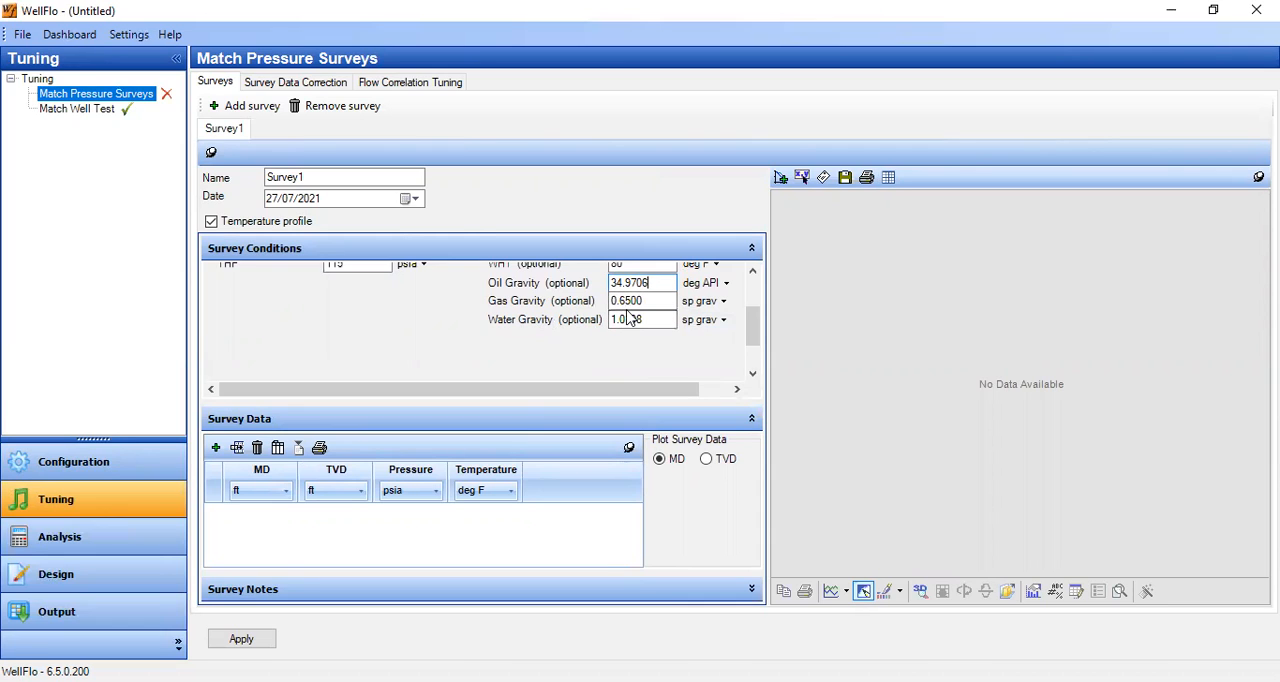
mouse_move(753, 328)
left_mouse_down()
mouse_move(753, 290)
mouse_move(752, 352)
left_mouse_up()
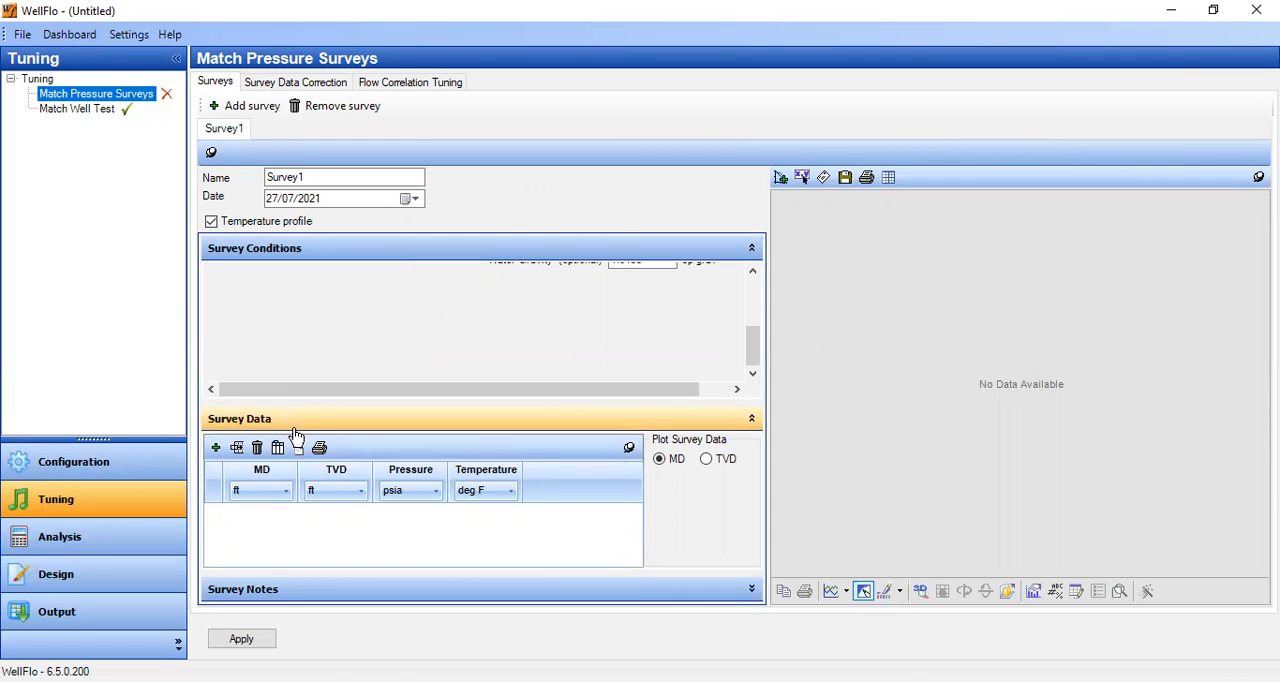
- Paste the copied MD, TVD, pressure and temperature values into the Survey Data table and apply them
left_click(751, 254)
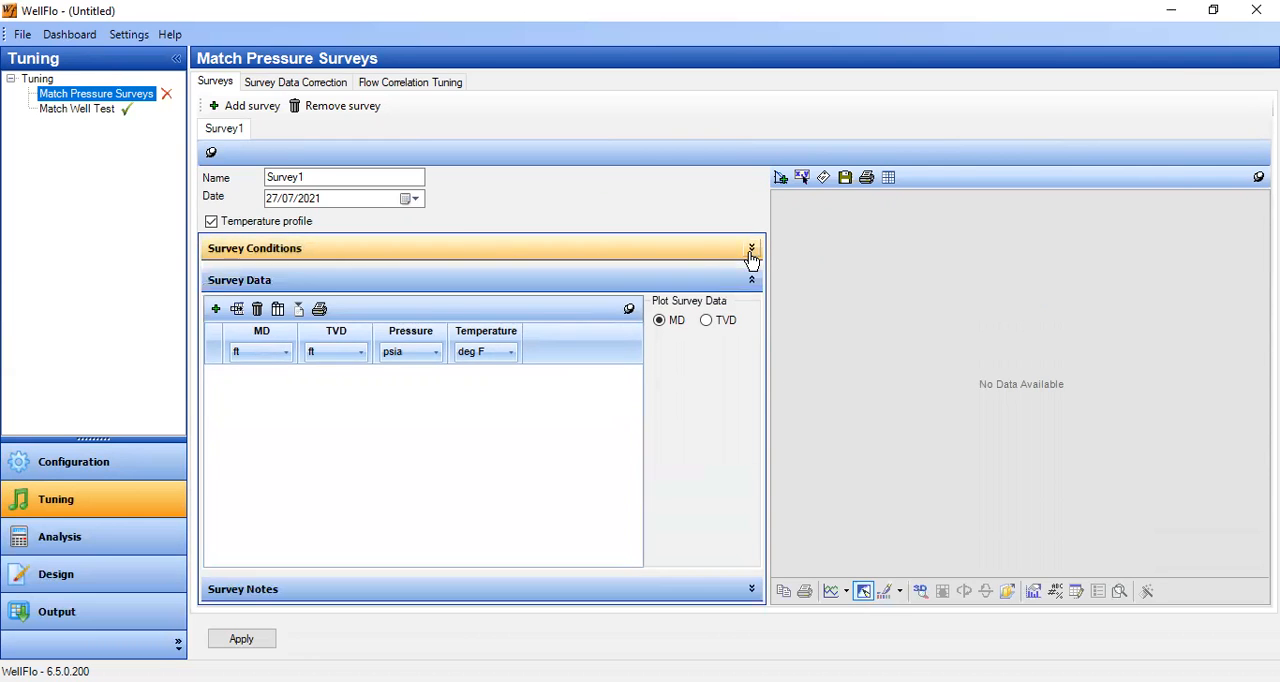
left_click(217, 311)
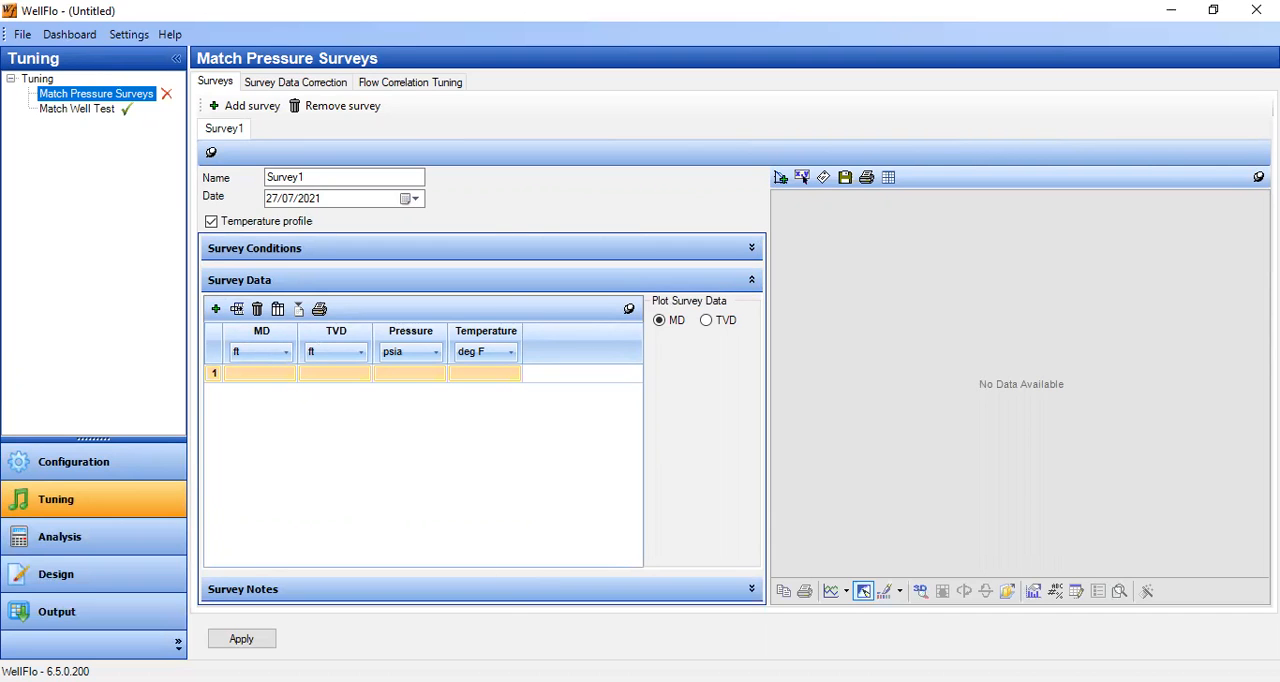
key("alt+Tab")
left_click(266, 380)
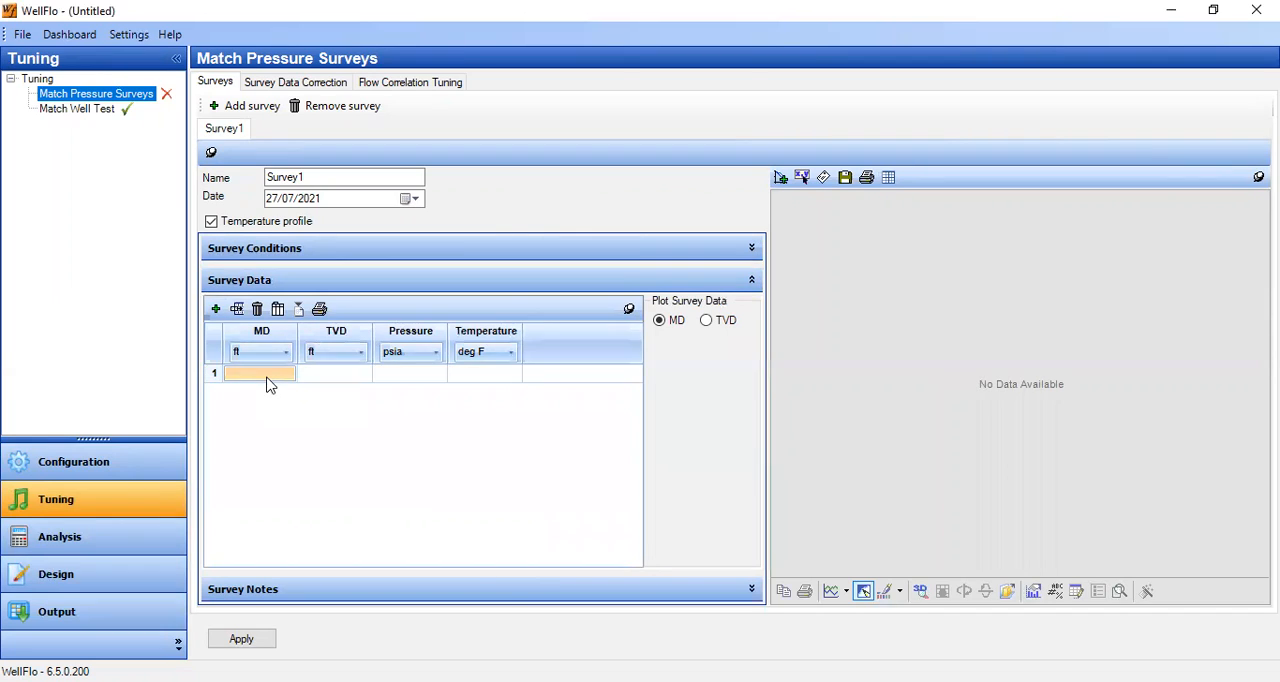
key("ctrl+v")
left_click(612, 449)
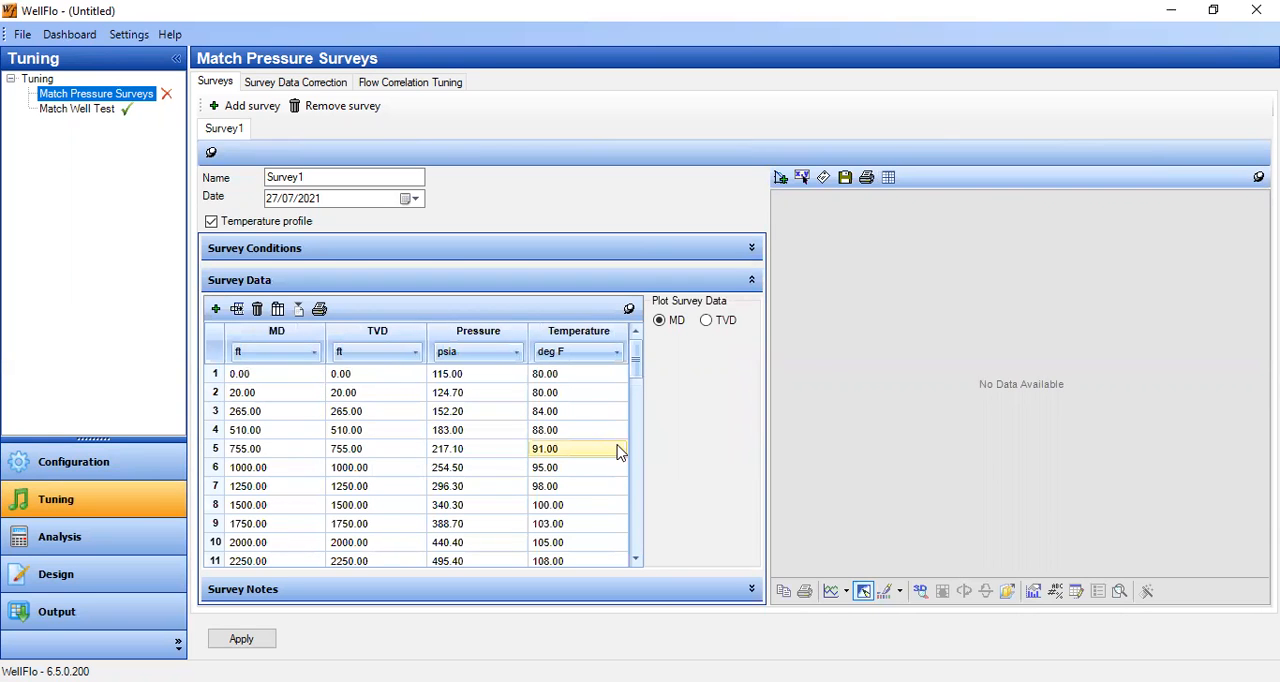
left_click(237, 639)
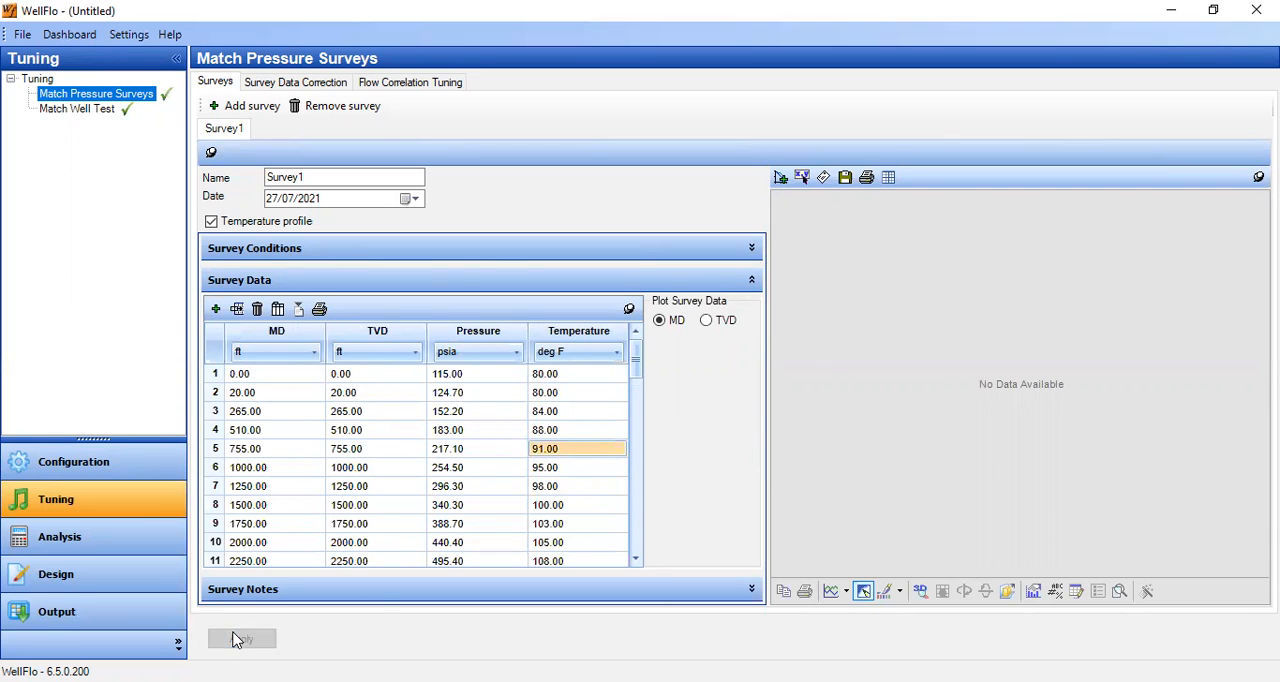
- Plot the survey data against measured depth and review the curves and the table entries through the last row
scroll(638, 520, "down", 13)
scroll(631, 437, "up", 13)
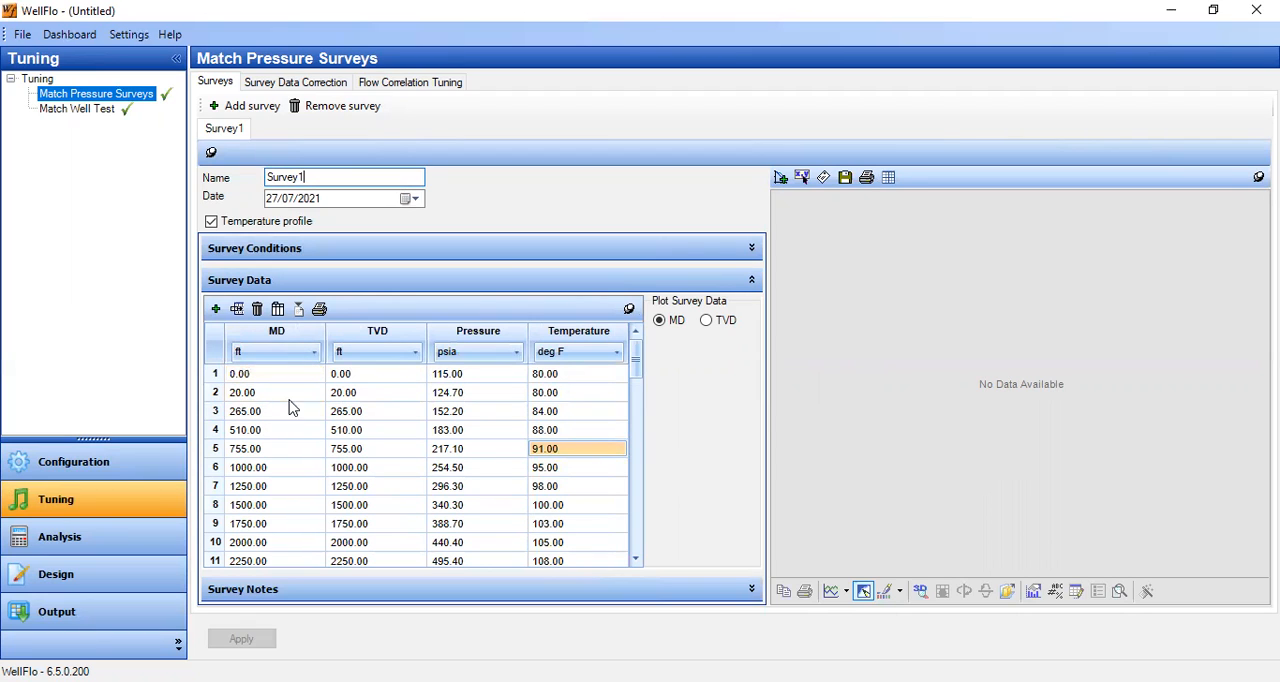
left_click(282, 541)
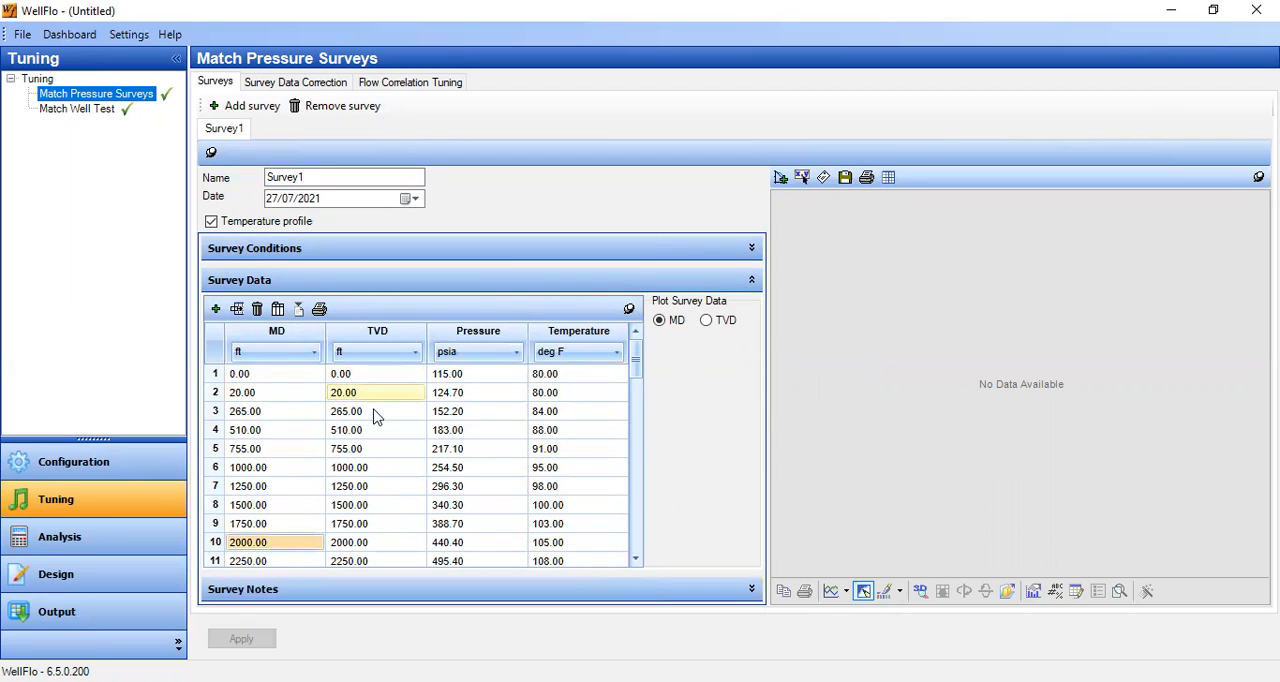
left_click_drag(445, 376, 457, 538)
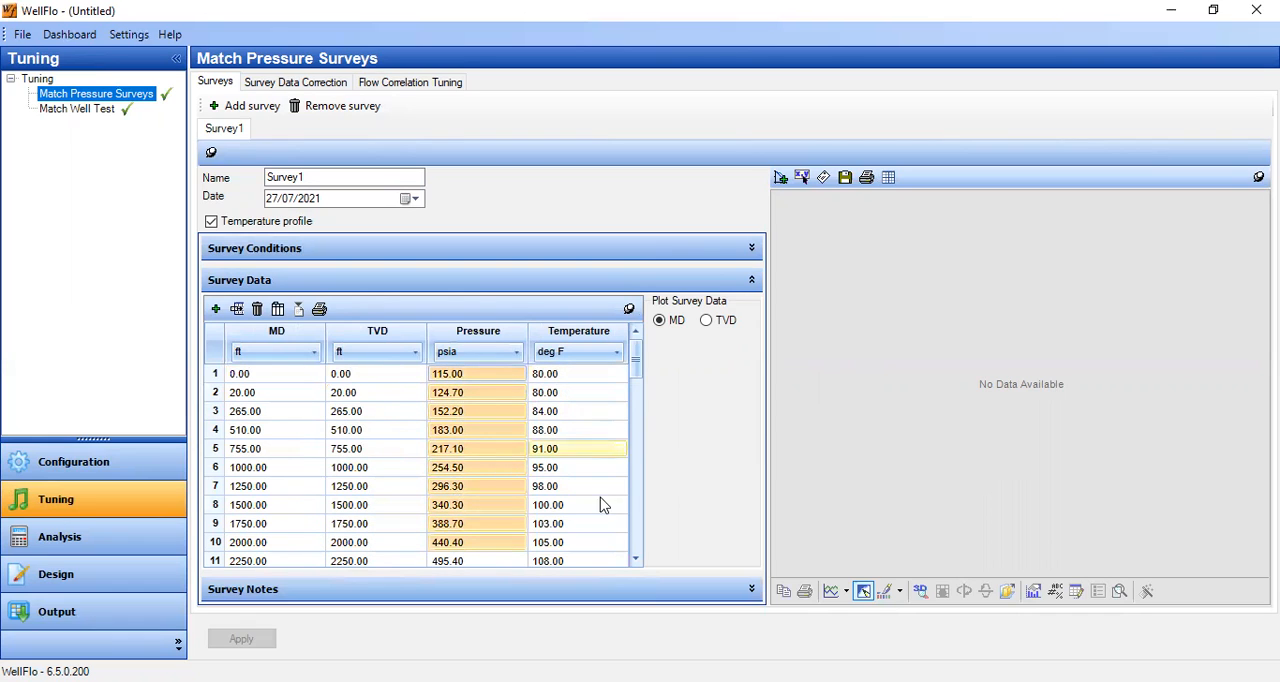
left_click(706, 320)
left_click(659, 320)
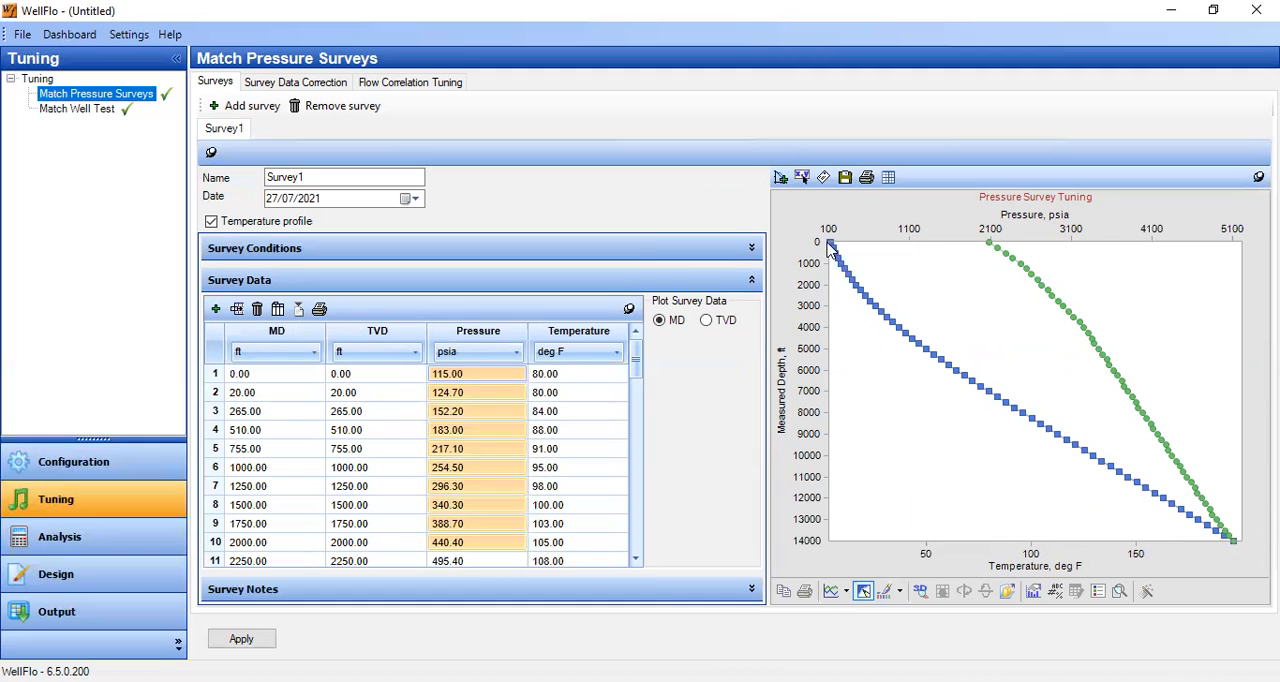
left_click(832, 249)
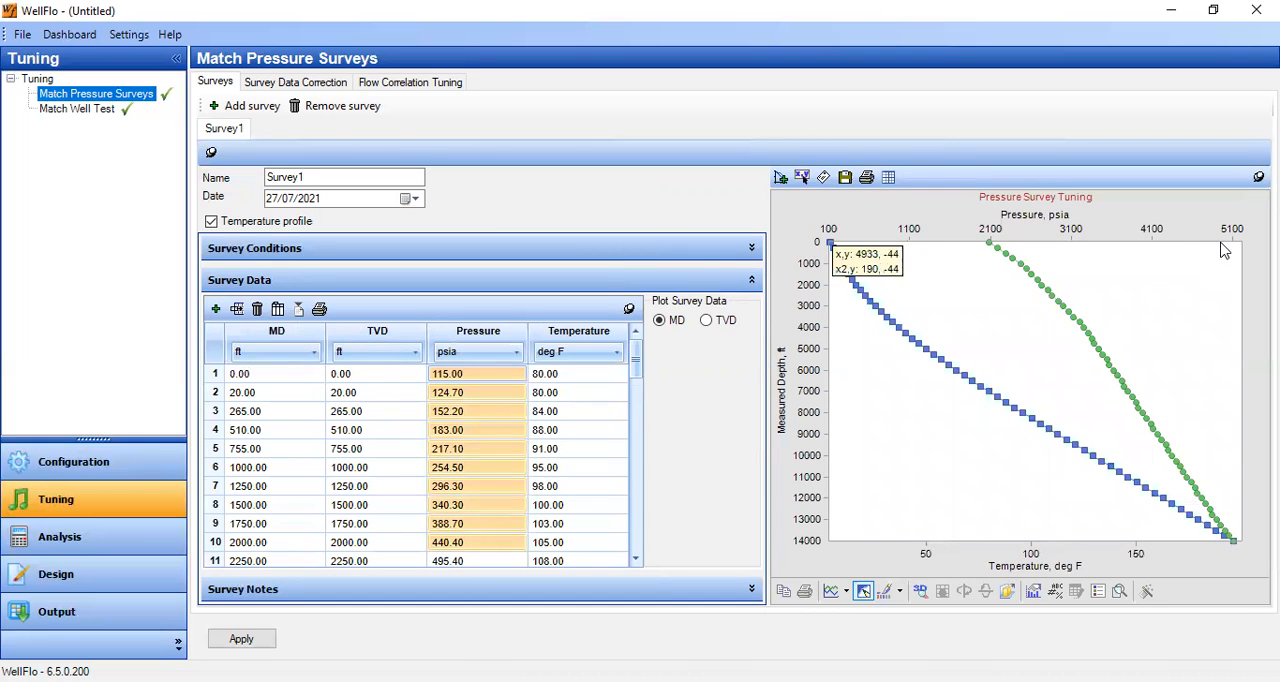
left_click_drag(636, 366, 638, 545)
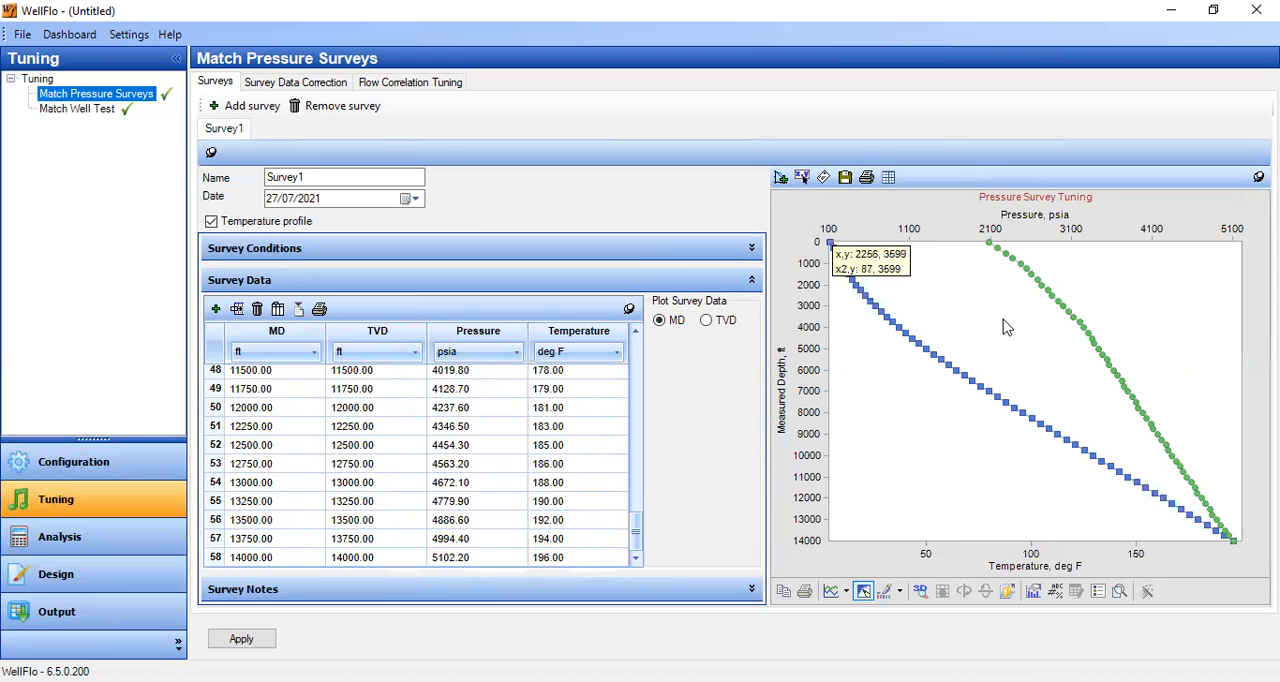
- Go to Survey Data Correction, applying the changed survey data, and open Flow Correlation Tuning for Survey1
left_click(279, 86)
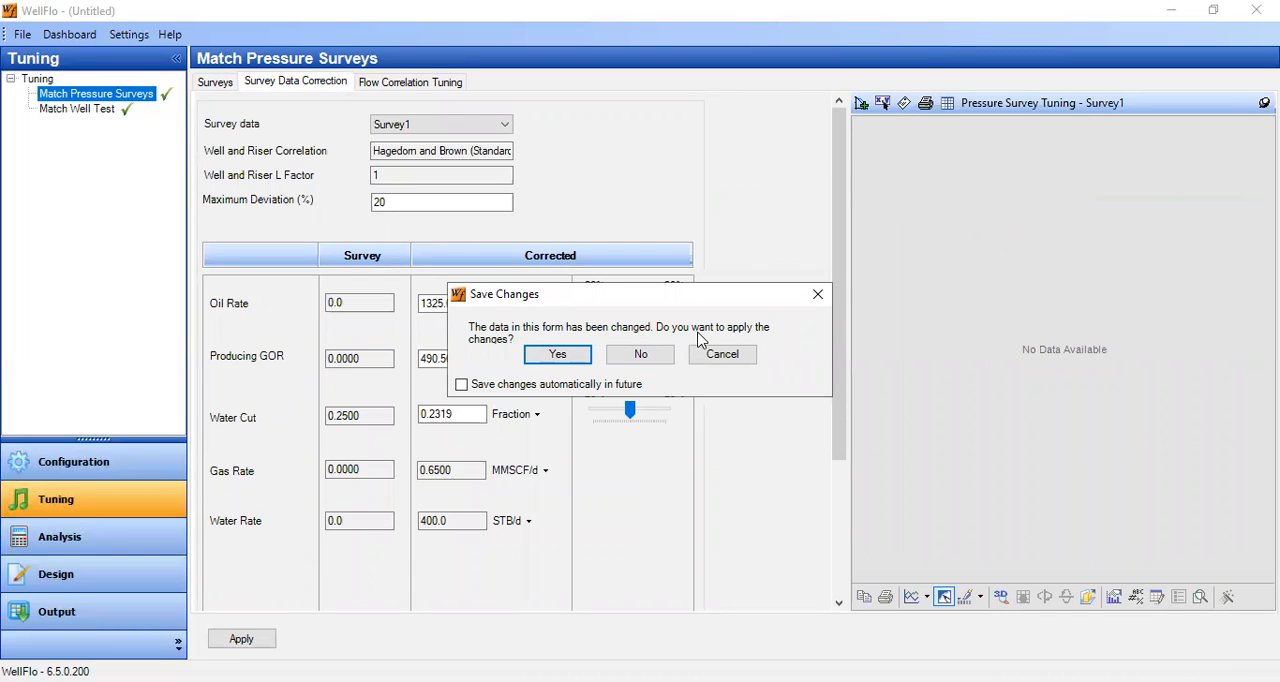
left_click(572, 354)
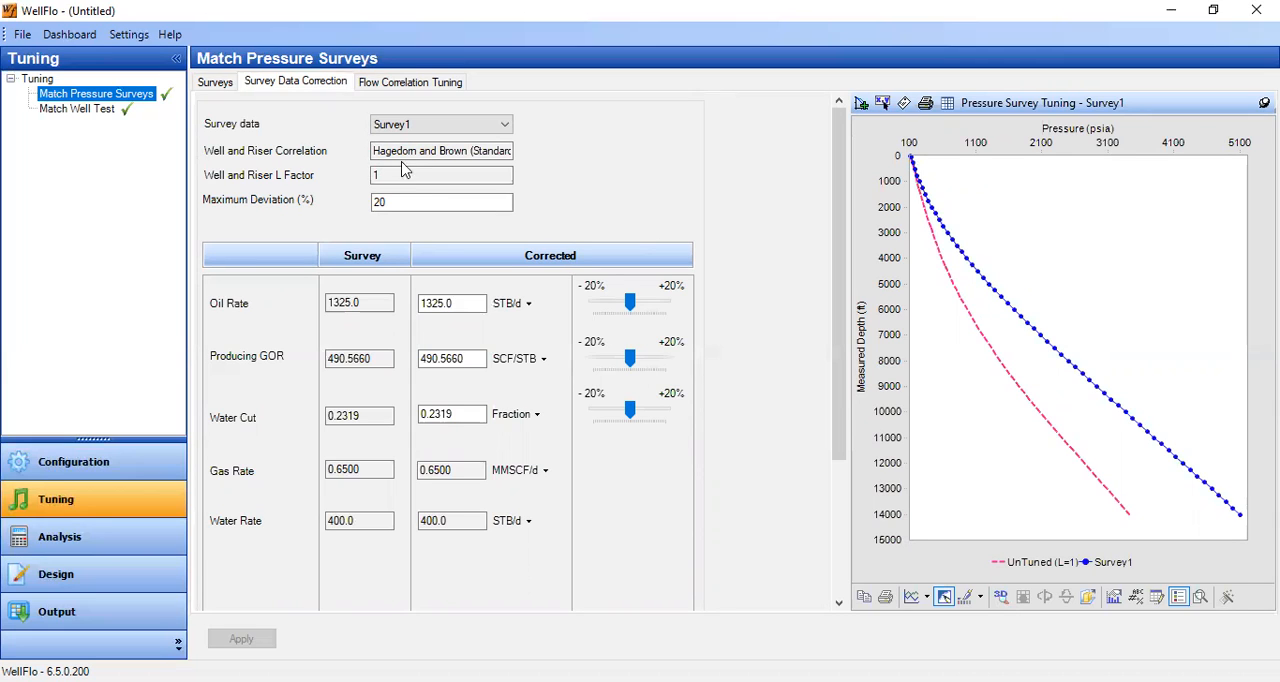
left_click(390, 86)
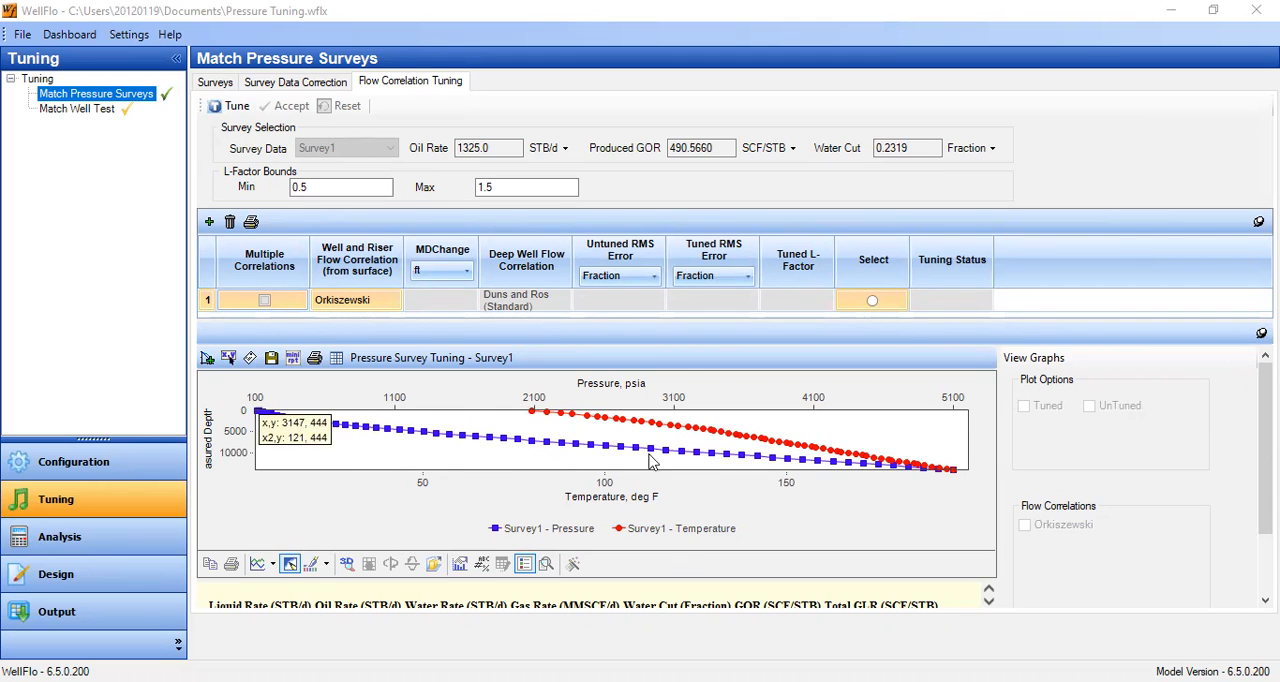
- Add two more flow correlation rows and enlarge the correlation table to show all three
left_click_drag(612, 578, 612, 580)
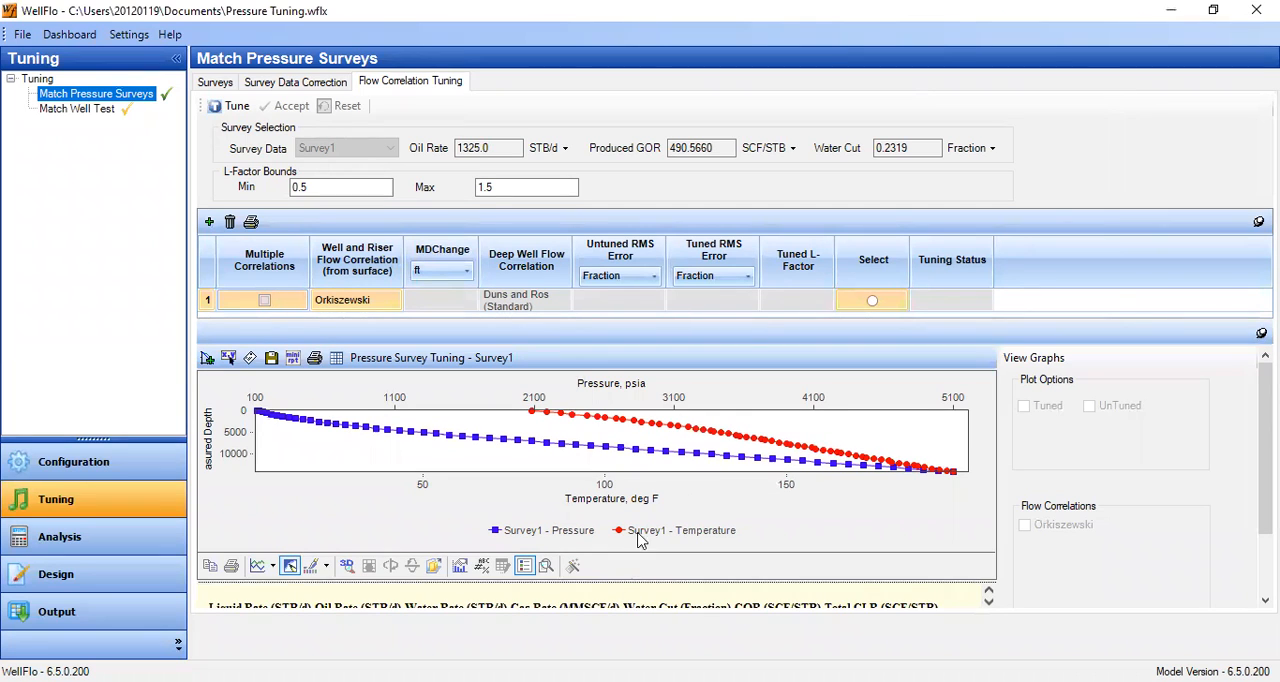
left_click(210, 226)
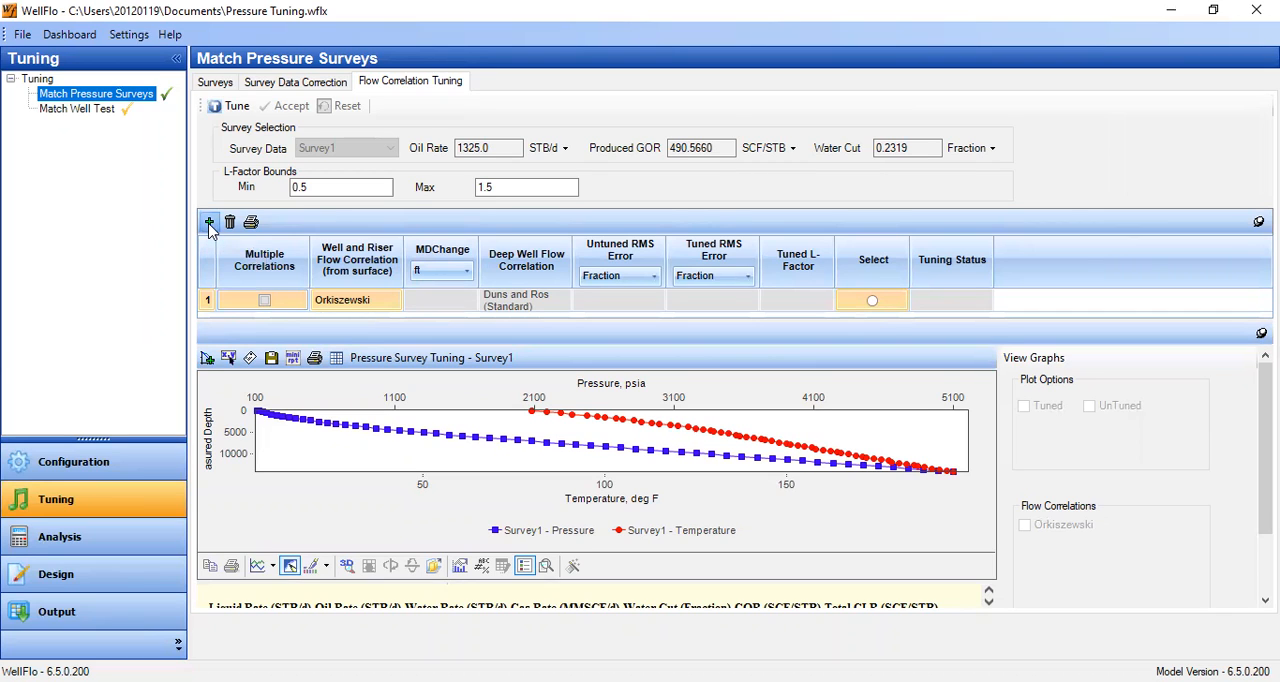
left_click(210, 226)
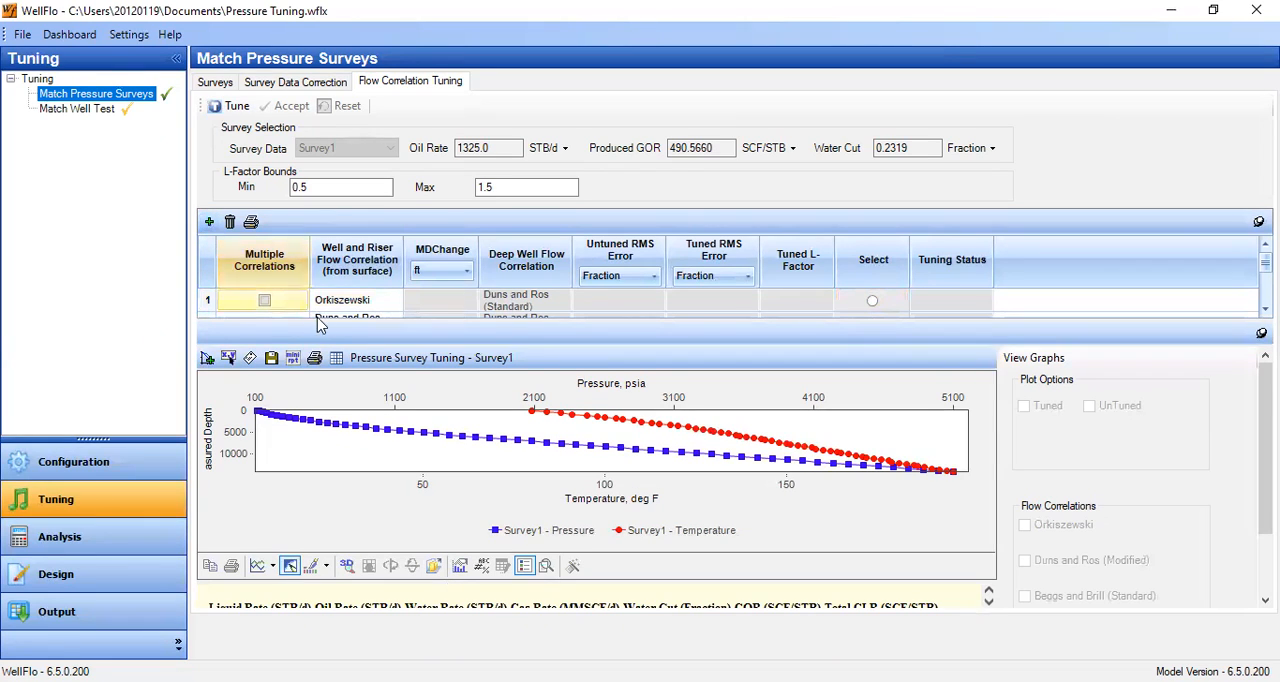
left_click_drag(325, 322, 330, 372)
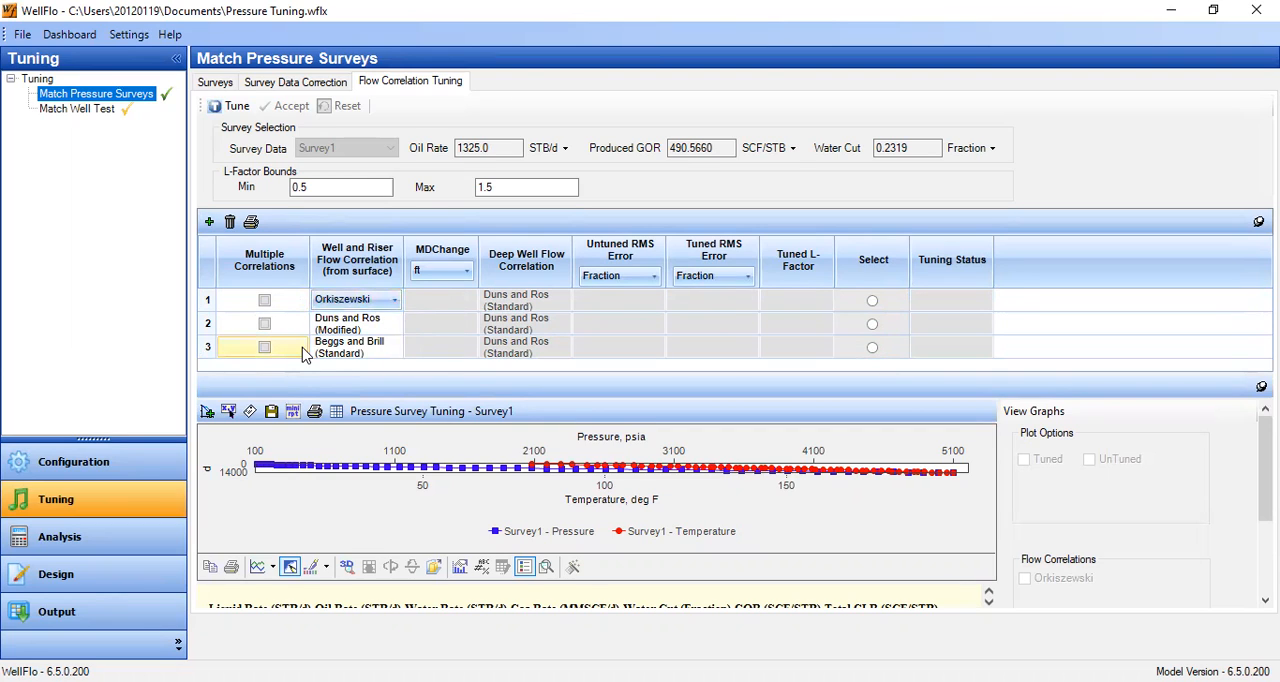
- Set the three well and riser flow correlations to Duns and Ros (Standard), Beggs and Brill (Standard) and Hagedorn and Brown (Standard)
left_click(394, 299)
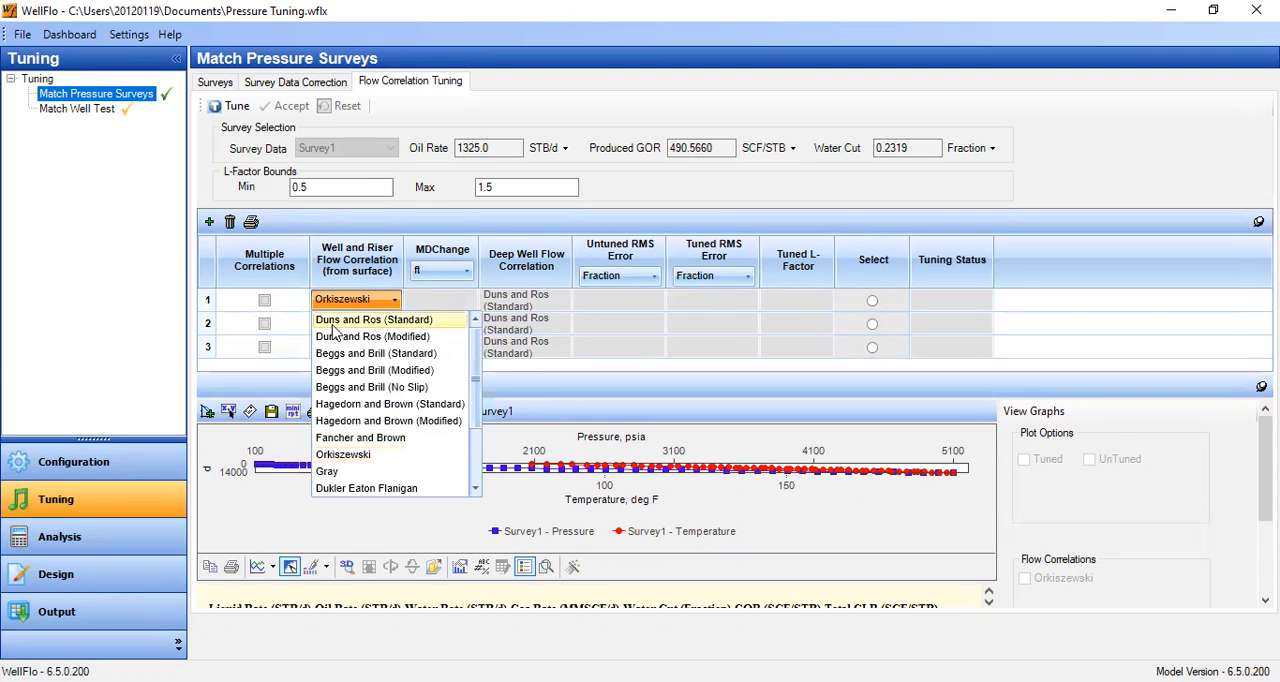
left_click(409, 320)
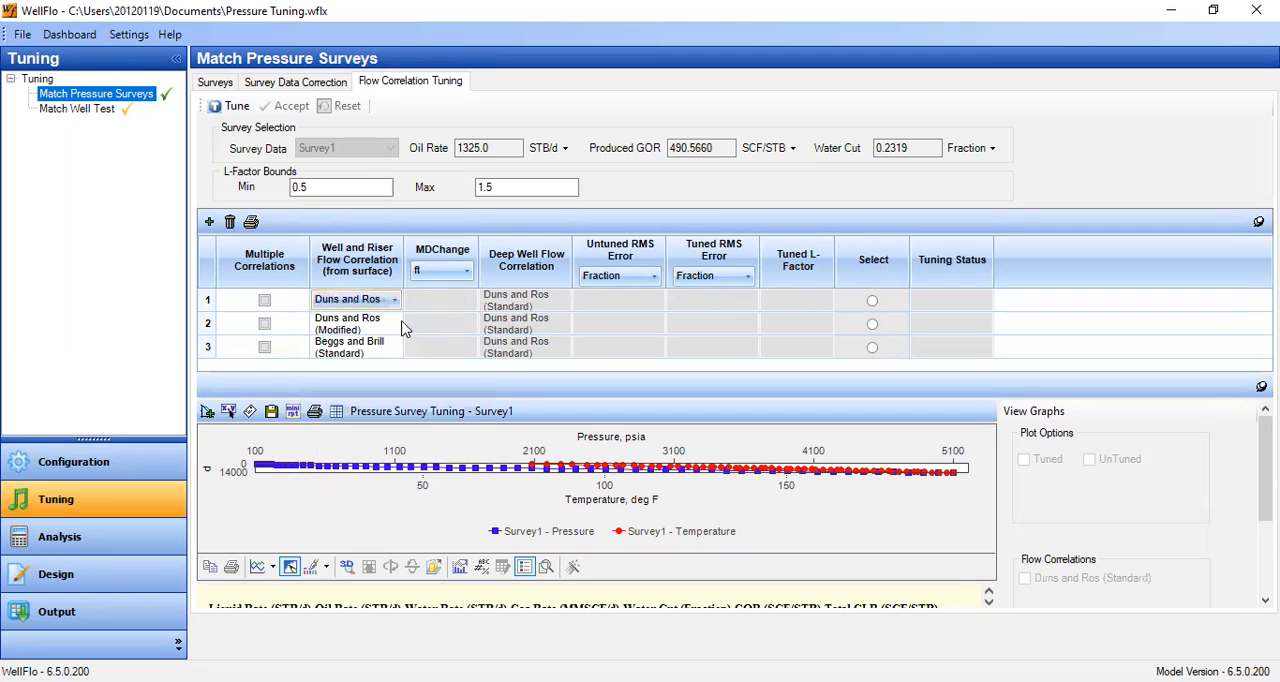
left_click(392, 323)
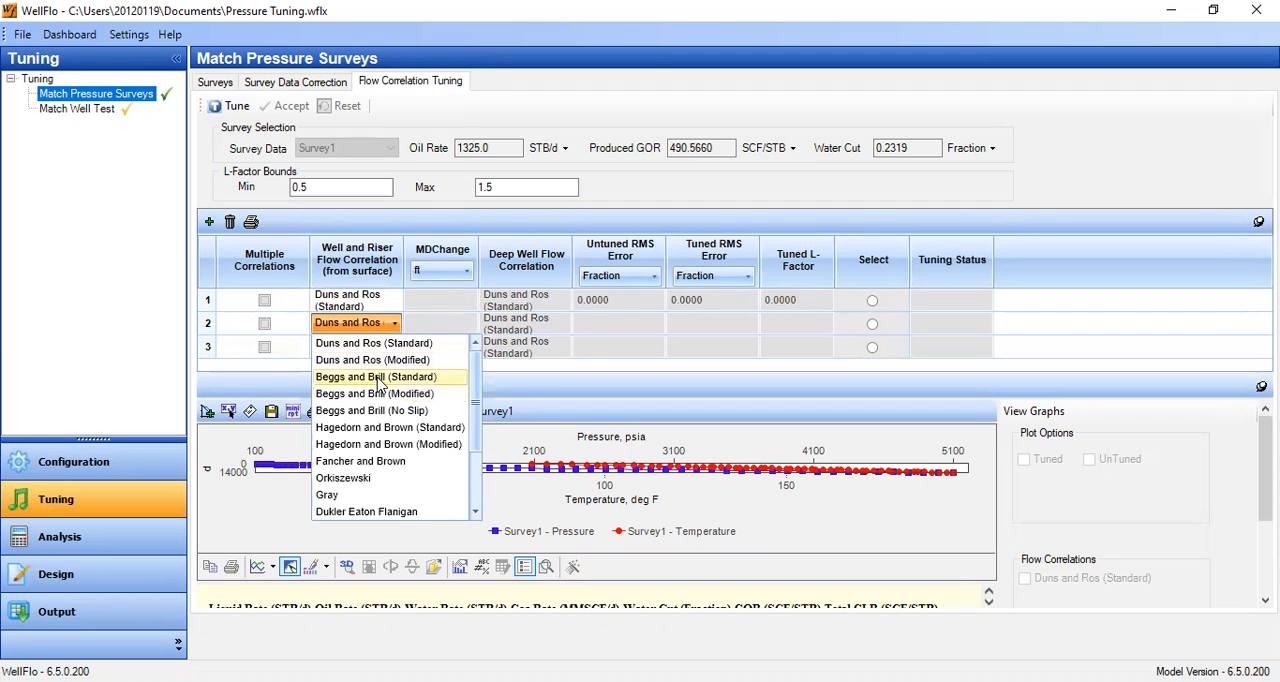
left_click(379, 377)
left_click(385, 352)
left_click(394, 346)
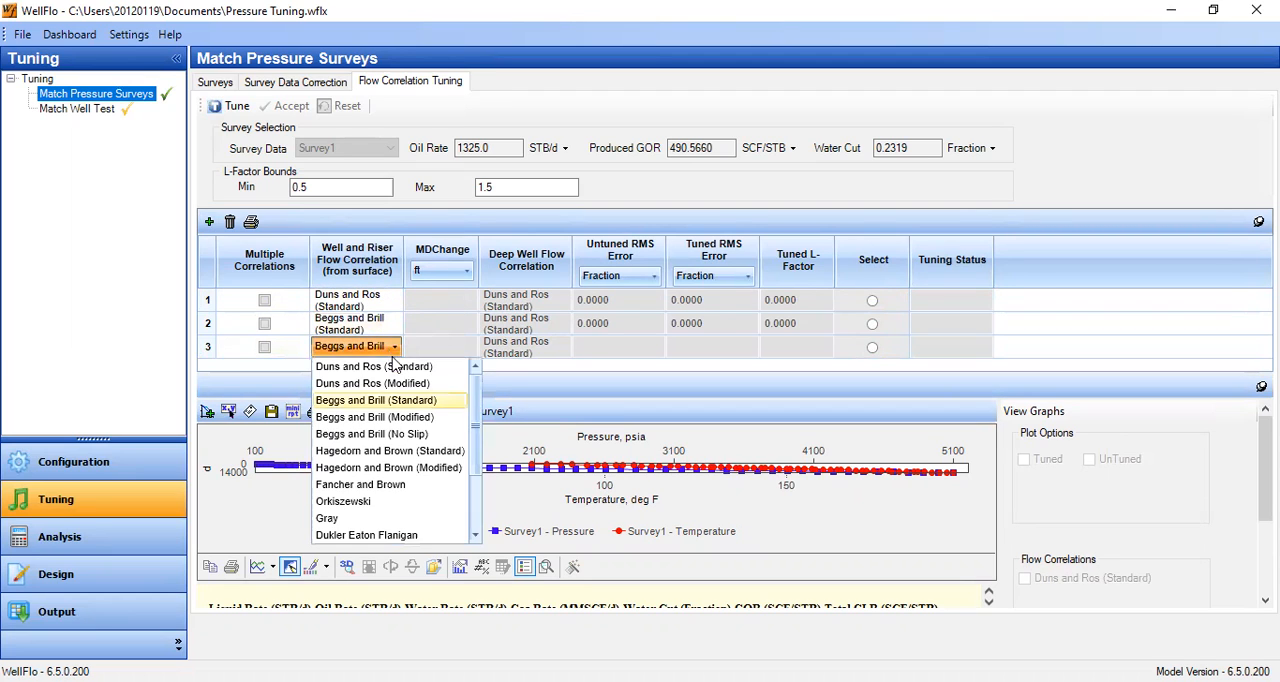
left_click(420, 452)
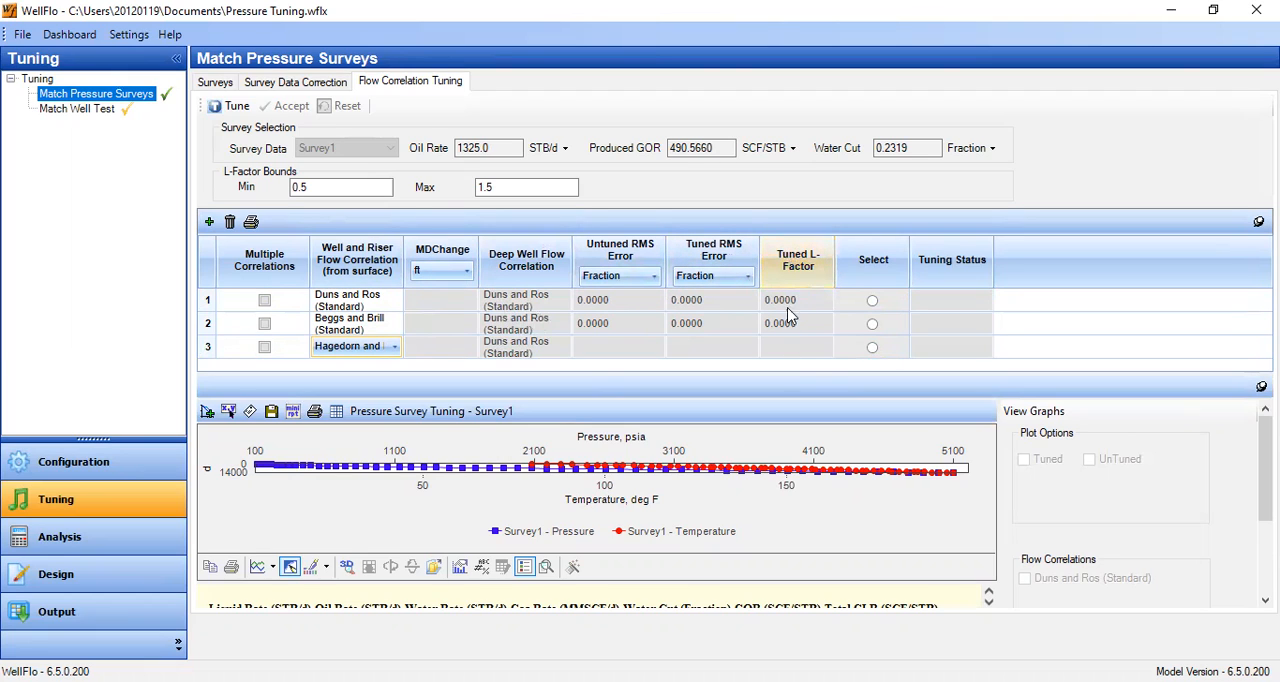
- Tune the three flow correlations against the survey and enlarge the pressure survey tuning plot
left_click(224, 112)
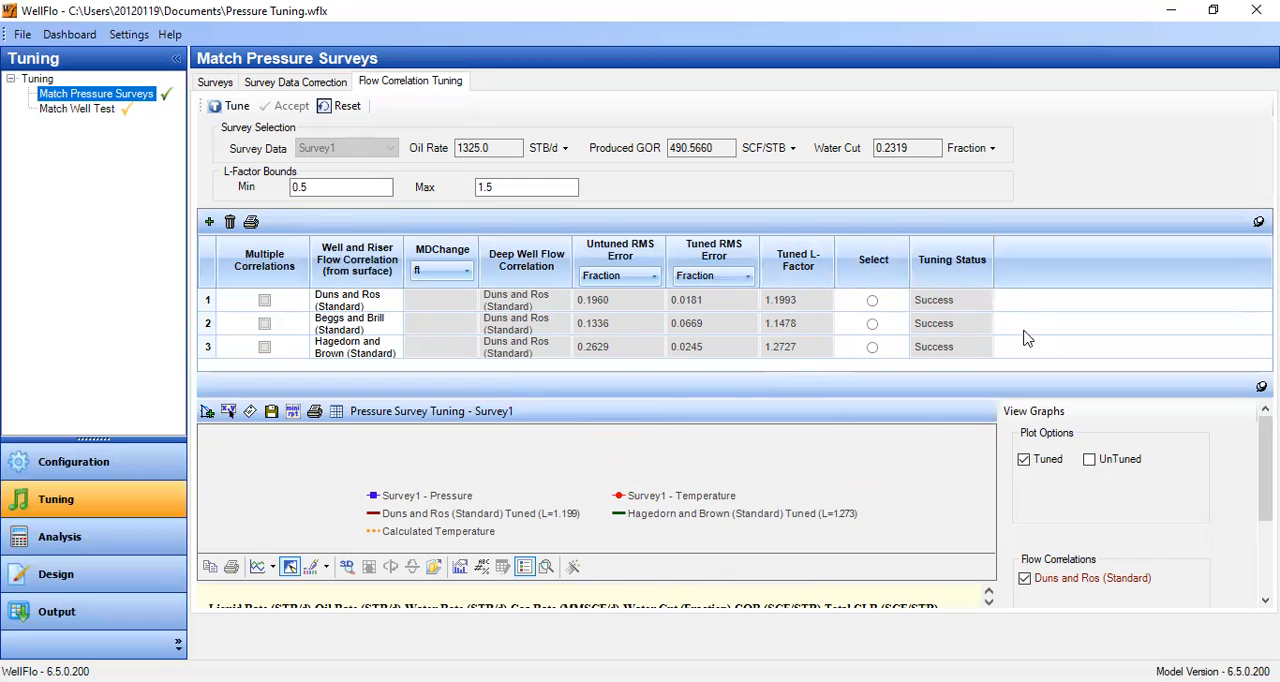
left_click_drag(1078, 374, 1057, 240)
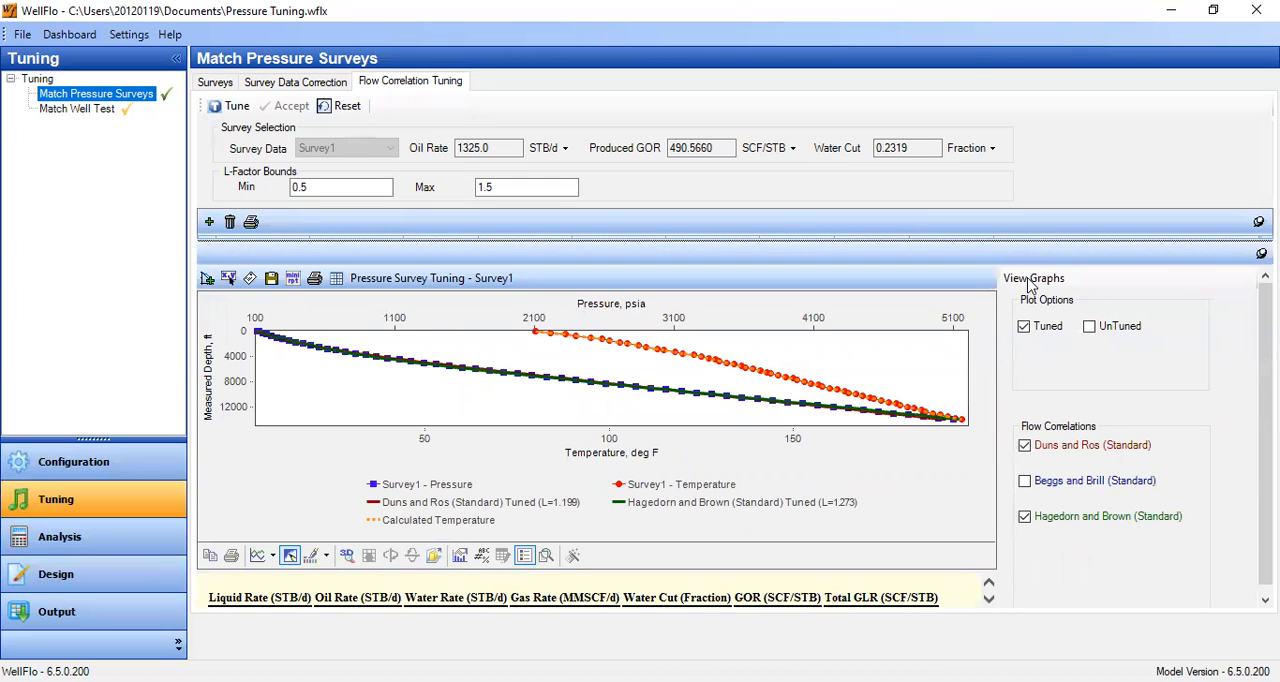
left_click_drag(1033, 250, 1032, 206)
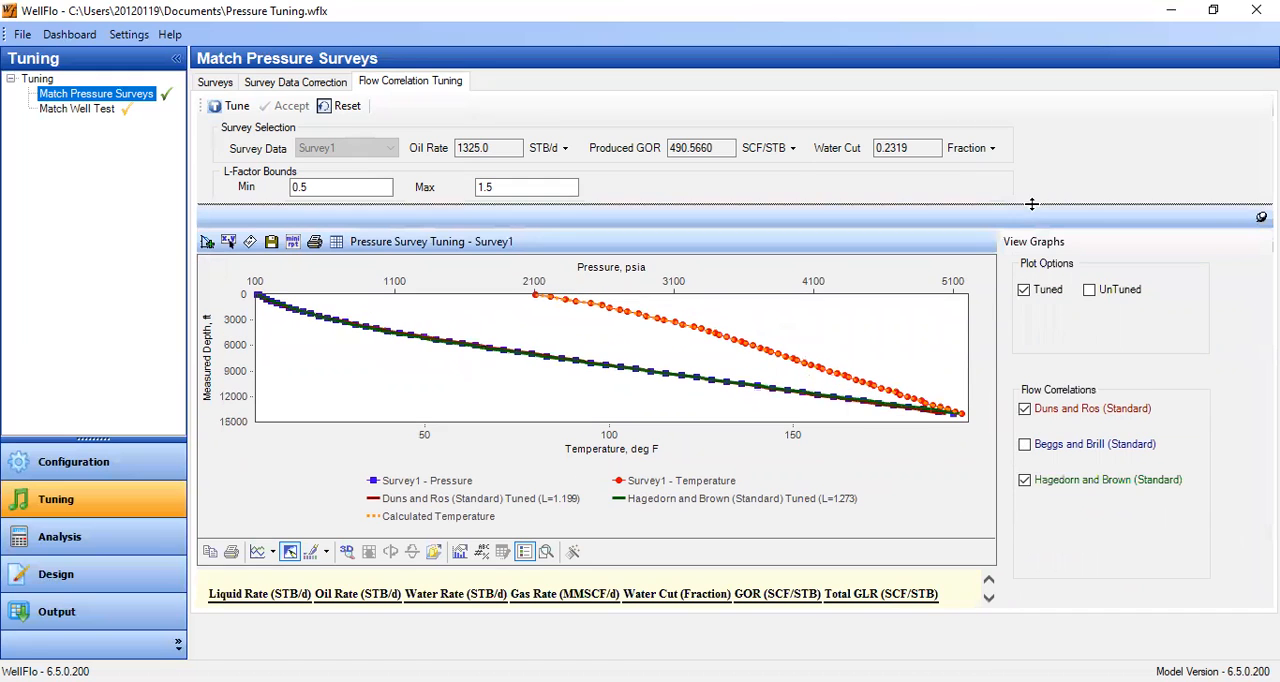
- Hide the tuning plot's legend and display only the tuned and untuned curves of Duns and Ros (Standard)
right_click(867, 497)
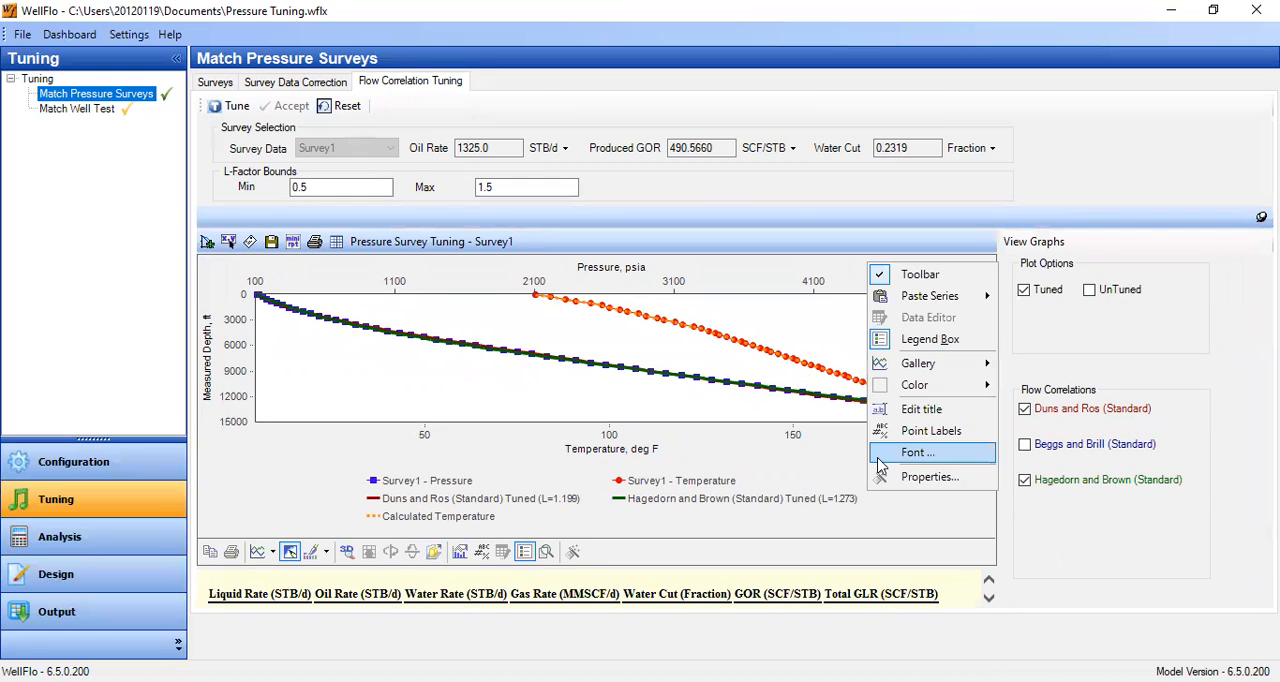
left_click(916, 341)
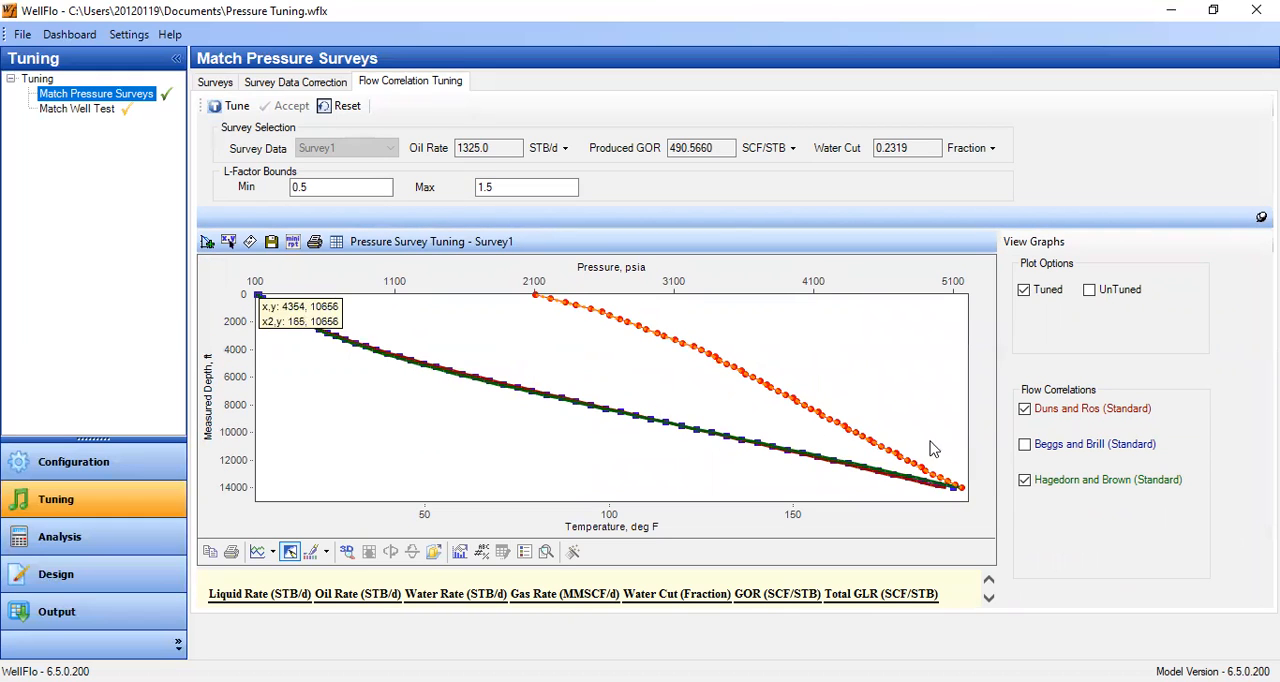
left_click(1025, 409)
left_click(1024, 480)
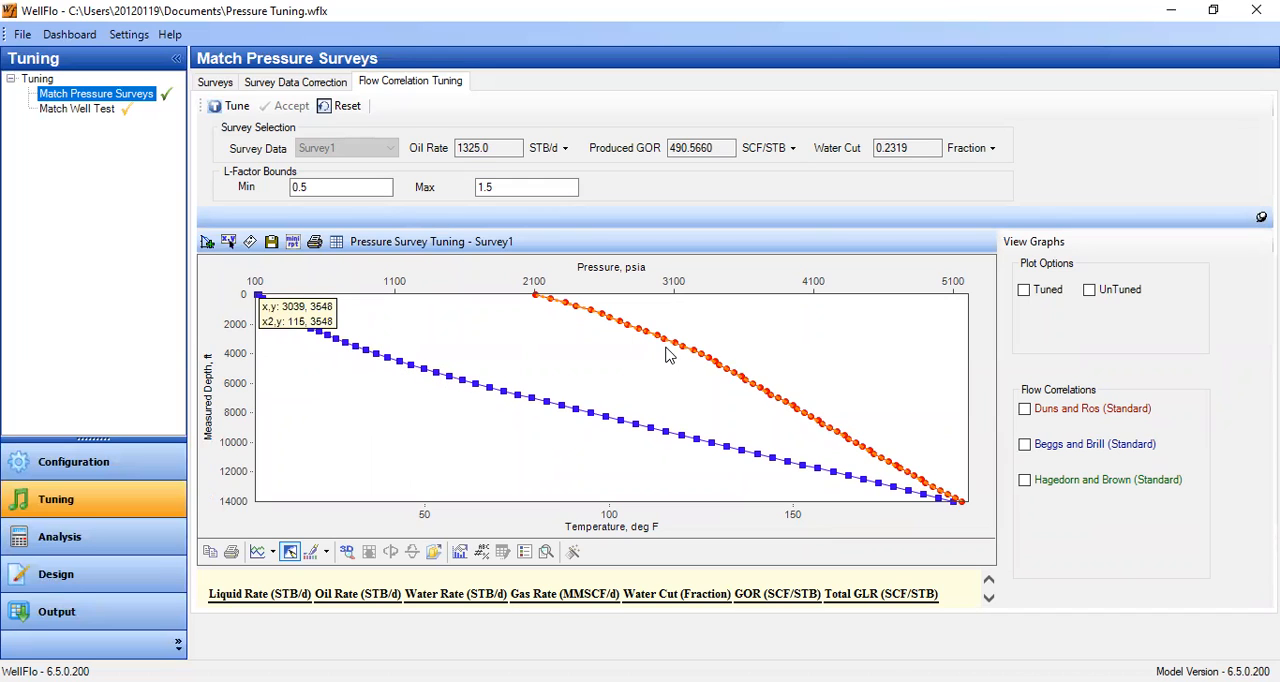
left_click(1025, 409)
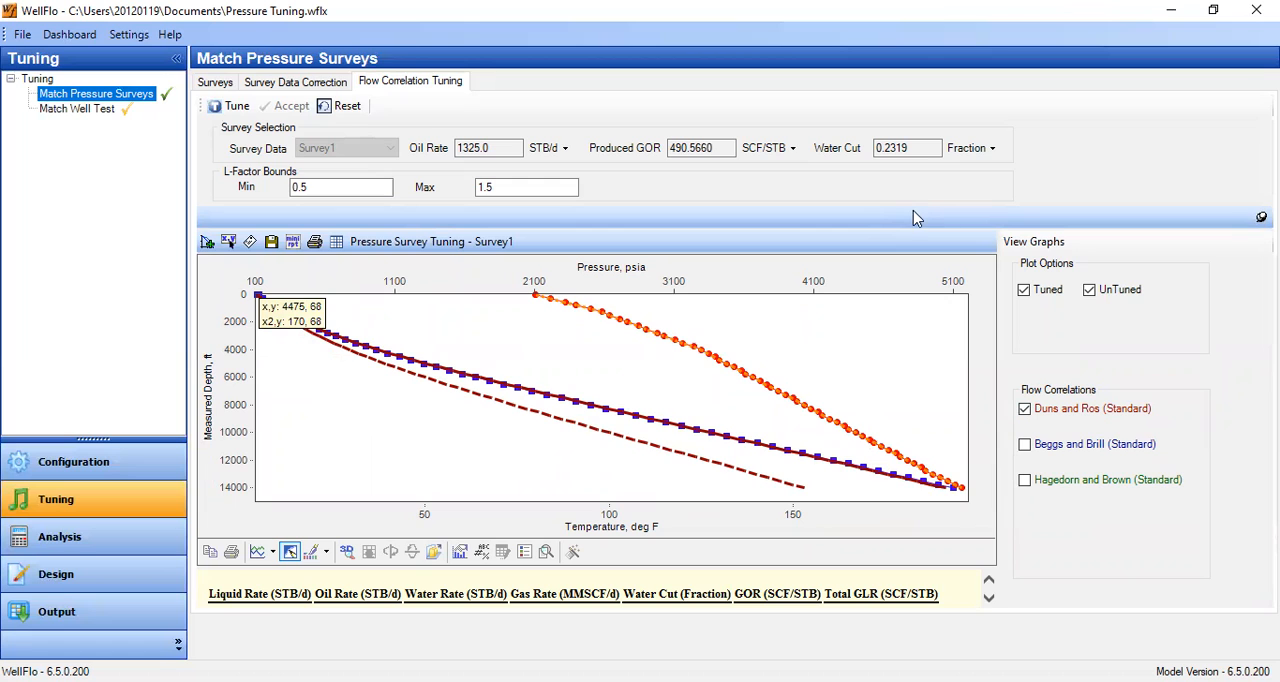
- Examine the RMS errors and tuned L-factor of Duns and Ros (Standard) in the correlation table, and enlarge the plot again
left_click_drag(911, 206, 914, 350)
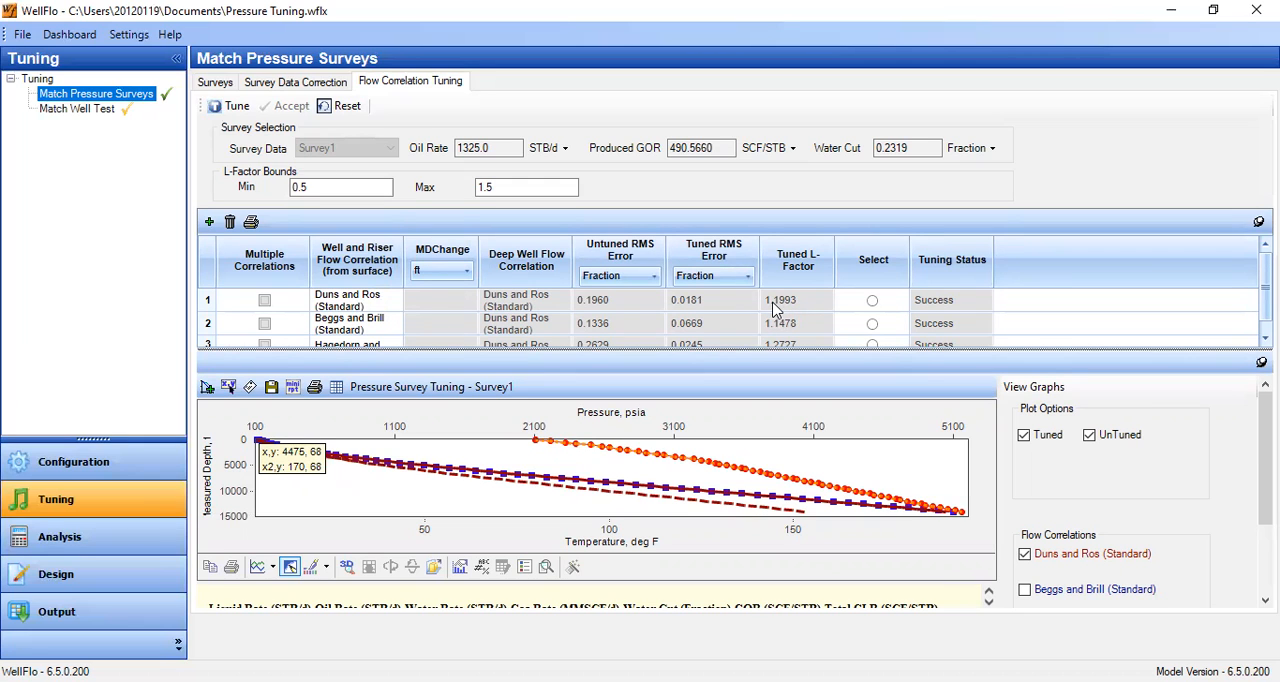
left_click_drag(789, 348, 791, 314)
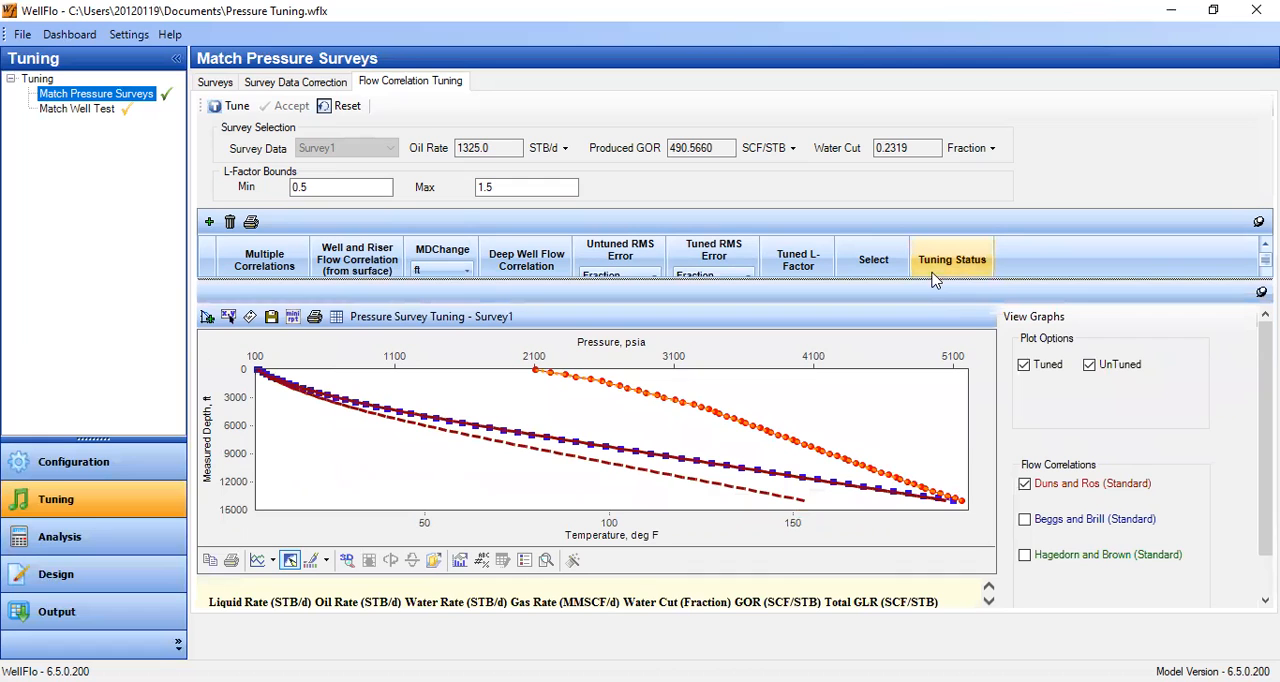
left_click_drag(927, 277, 916, 216)
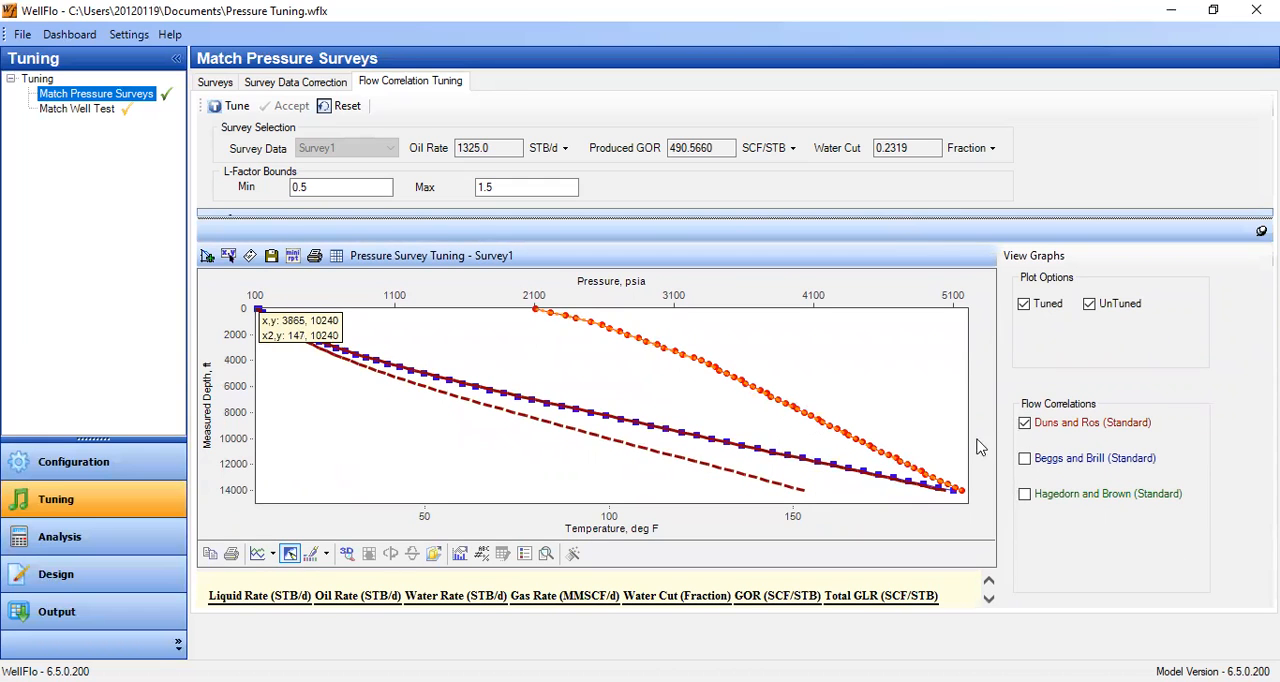
- Plot the tuned and untuned curves of Beggs and Brill (Standard) alone, followed by Hagedorn and Brown (Standard) alone, against the survey
left_click(1025, 459)
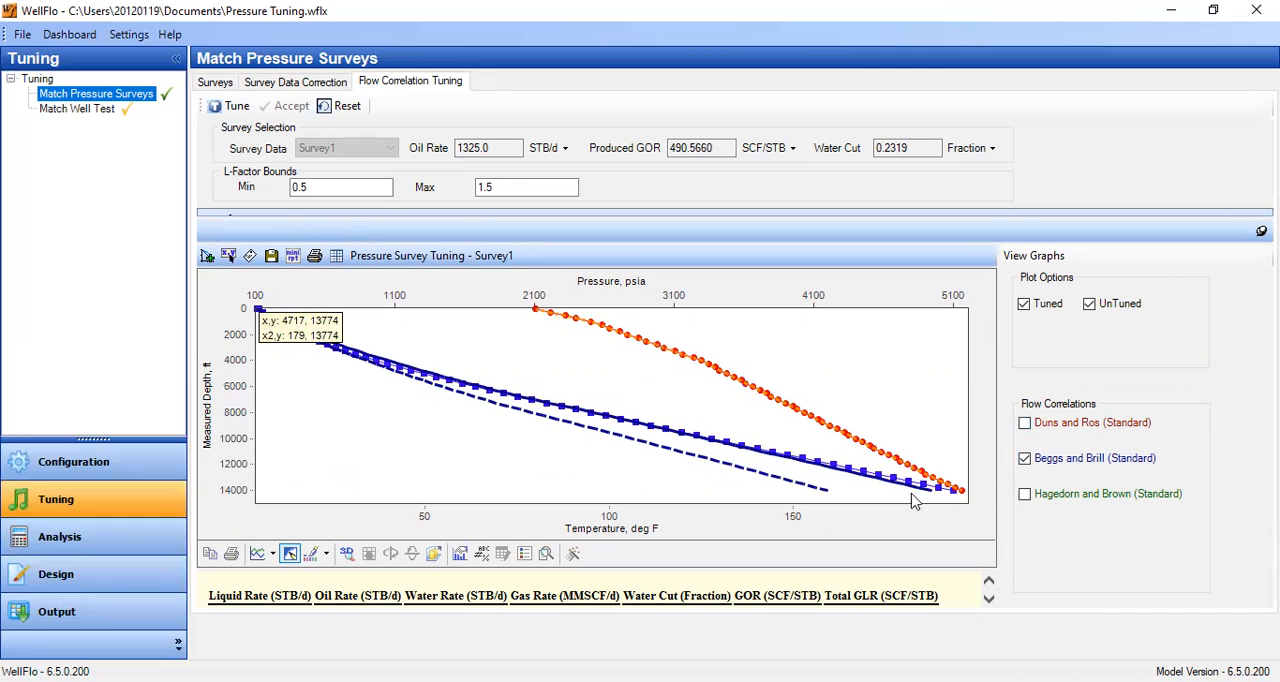
left_click_drag(927, 569, 930, 581)
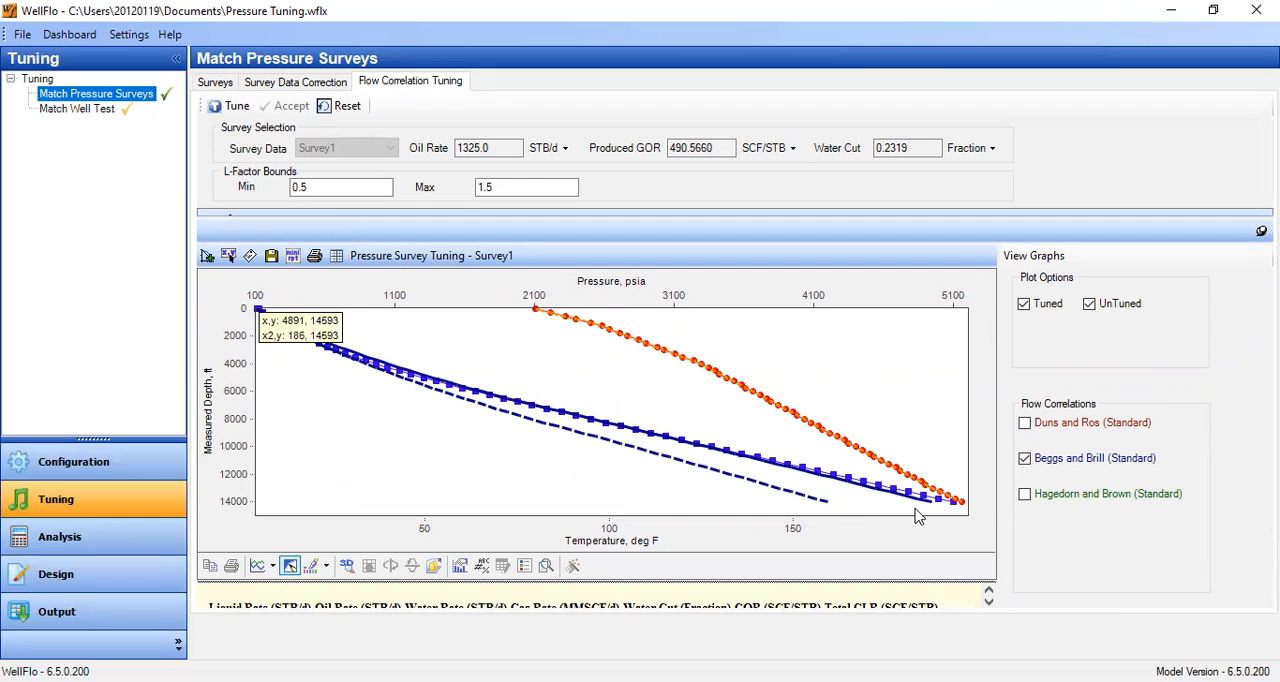
left_click(1024, 458)
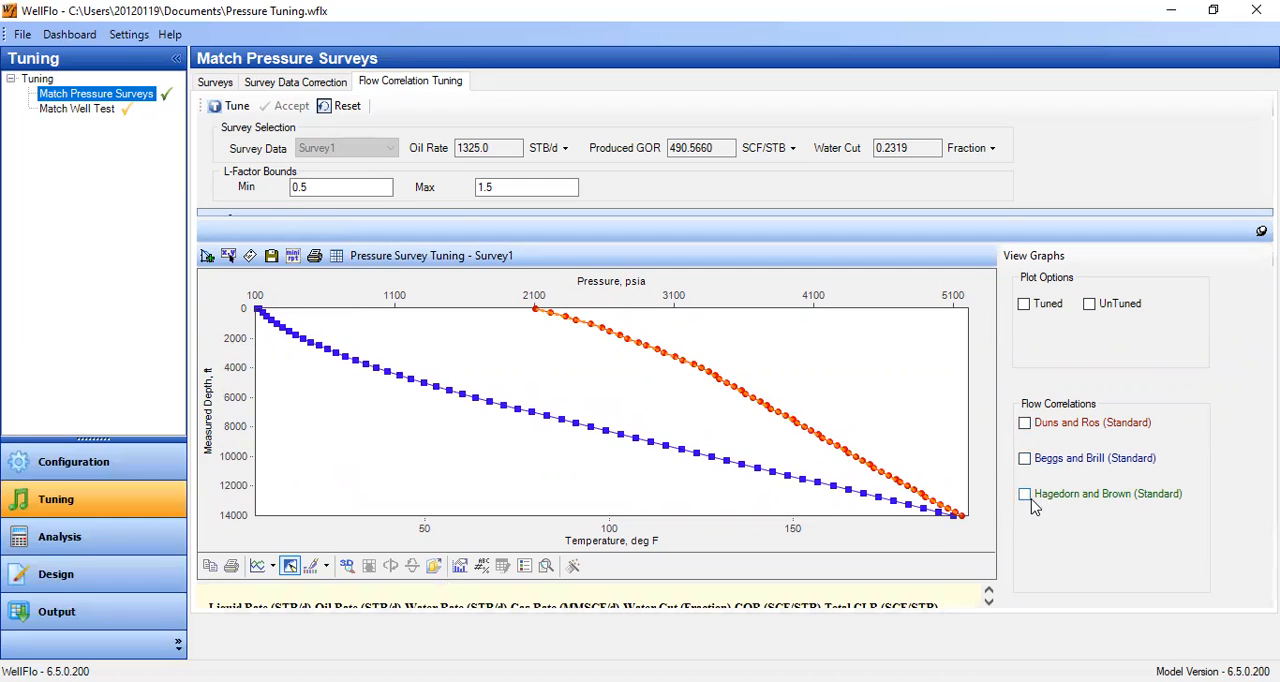
left_click(1025, 494)
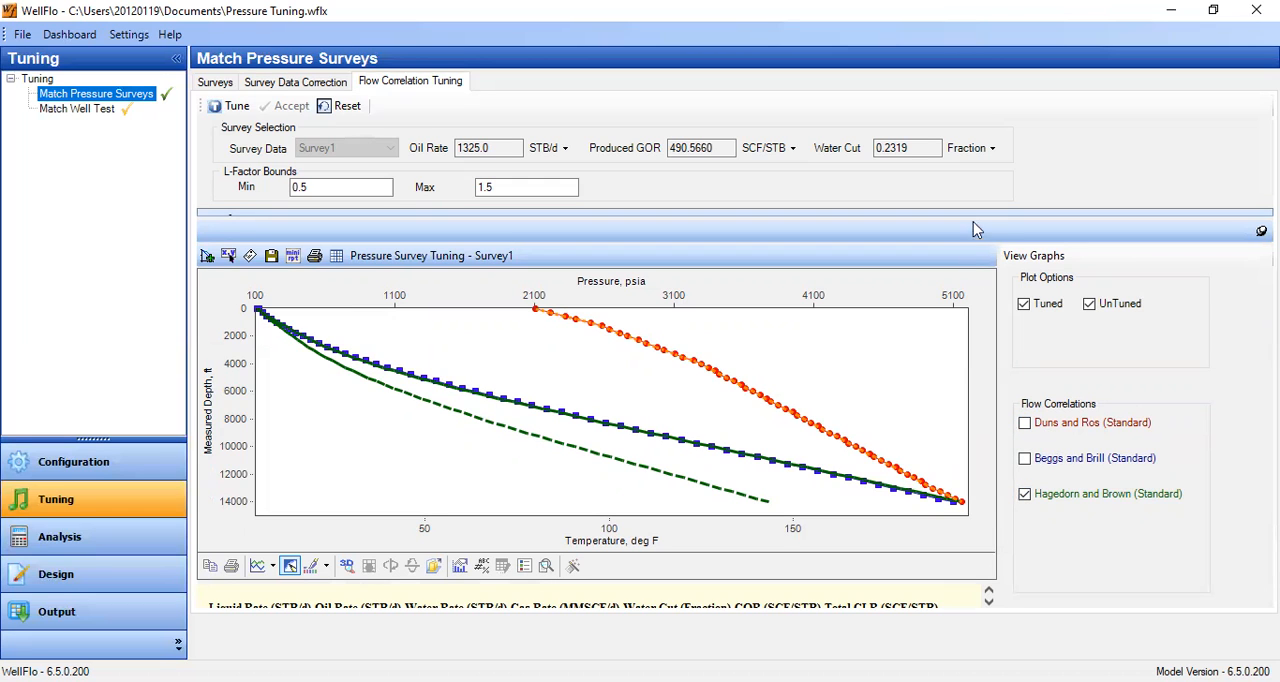
- Compare the tuned RMS errors and L-factors of the three correlations in the table with the survey match on the plot
left_click_drag(977, 216, 968, 400)
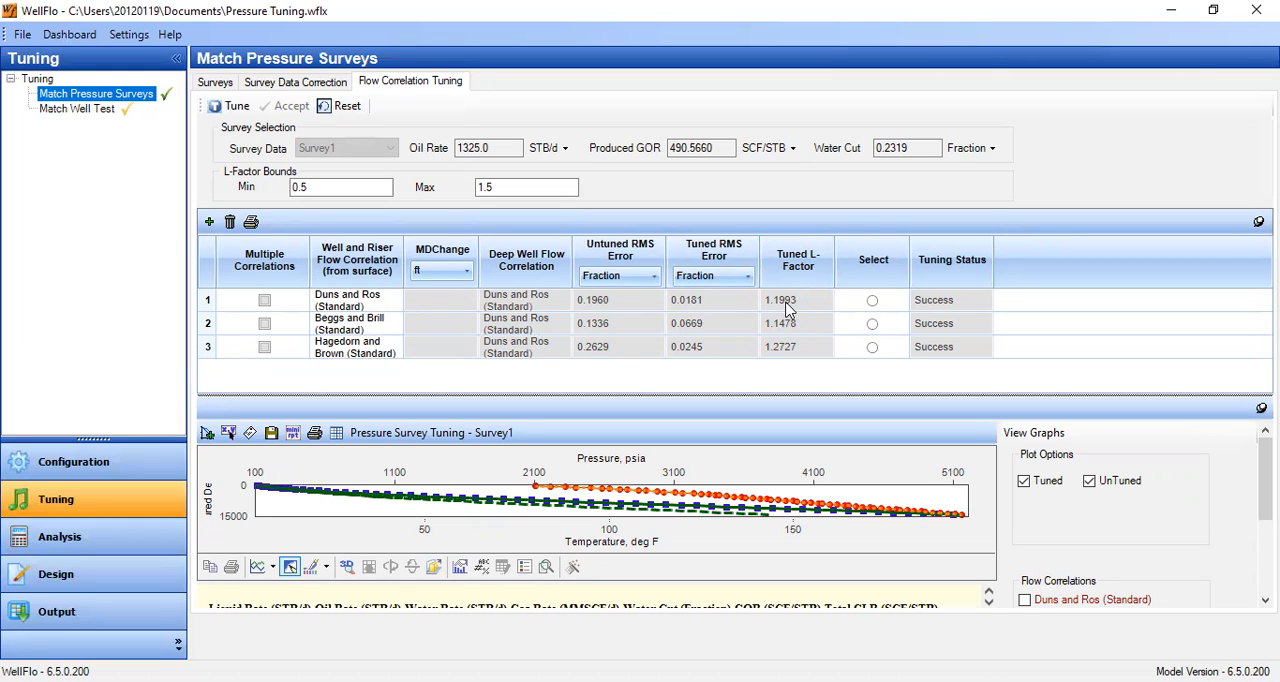
left_click_drag(927, 395, 900, 273)
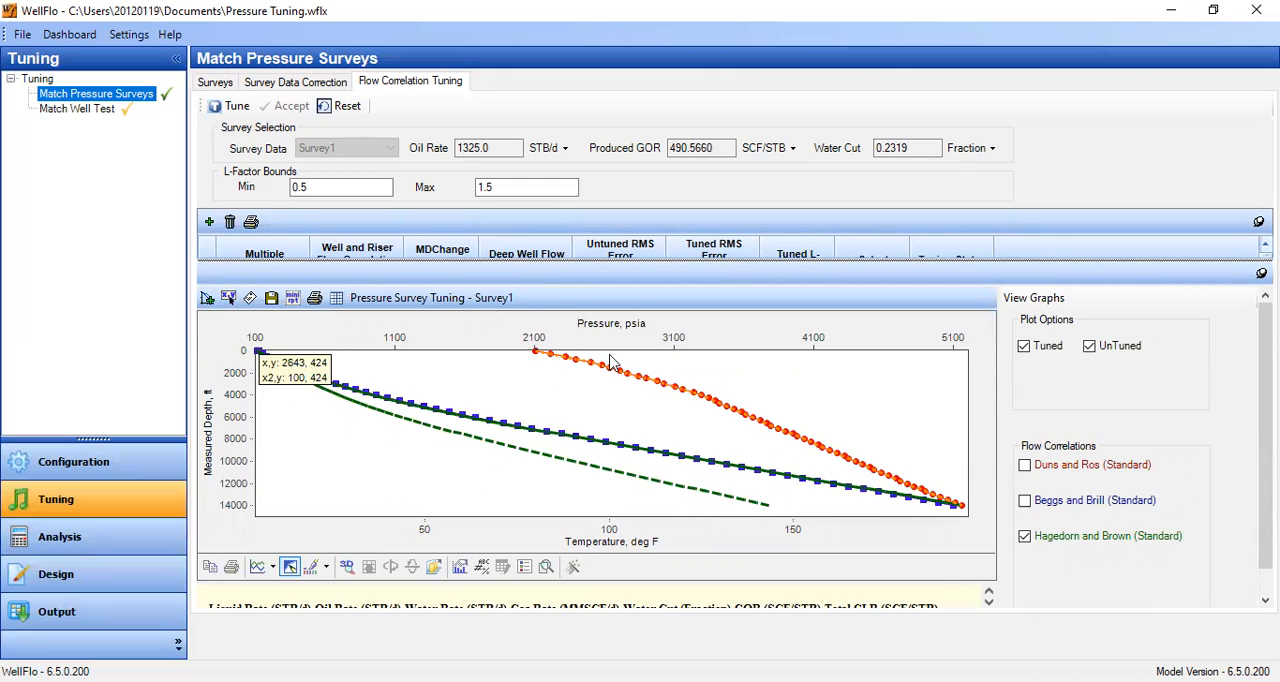
left_click_drag(730, 273, 771, 415)
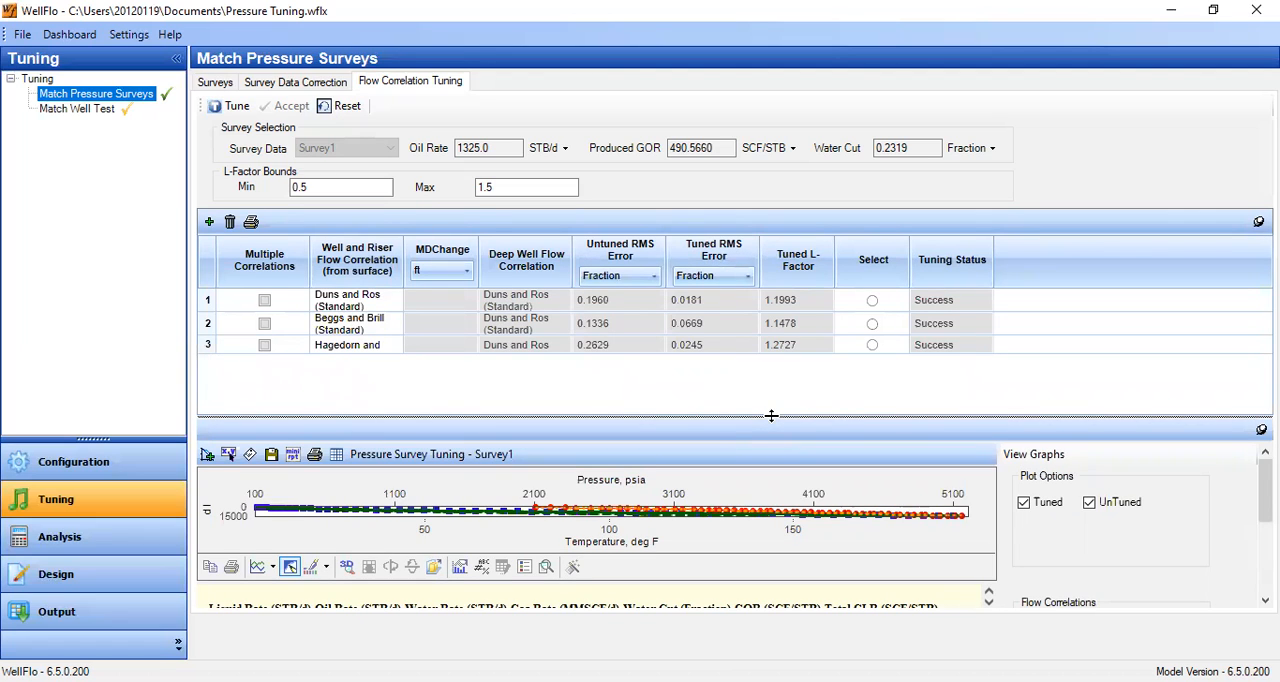
- Select Duns and Ros (Standard) and accept its tuned value, replacing the model's current L factor
left_click(872, 302)
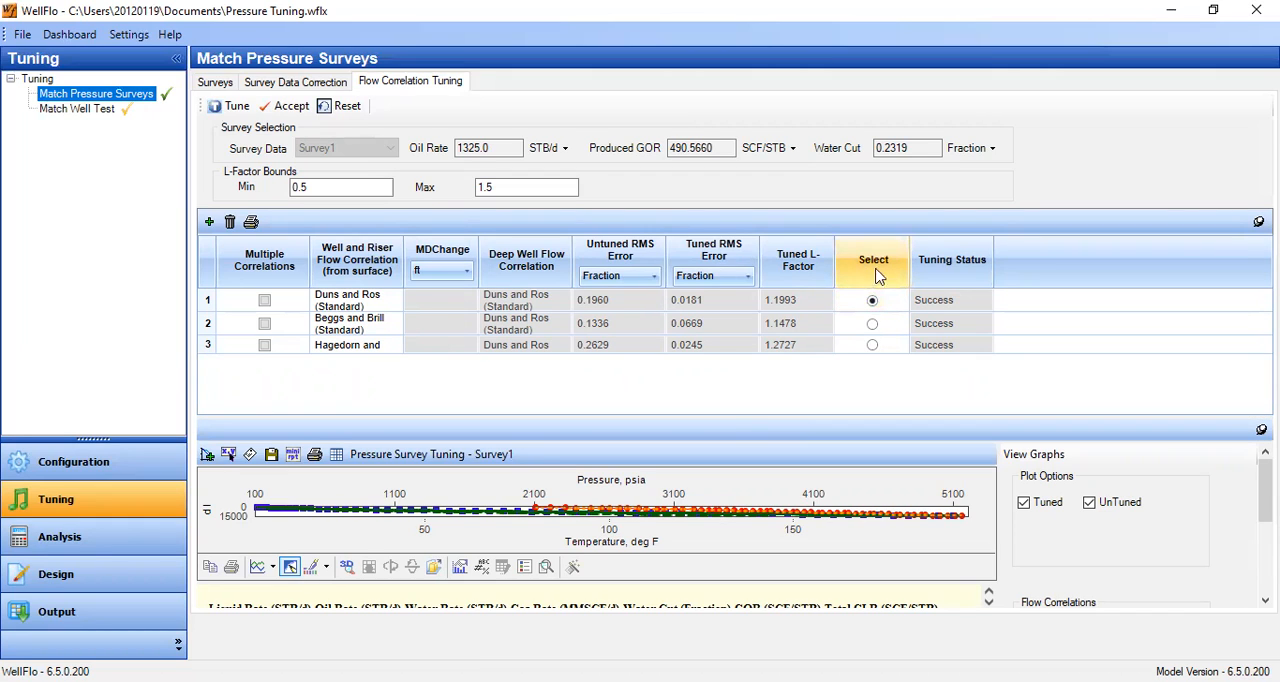
left_click(287, 107)
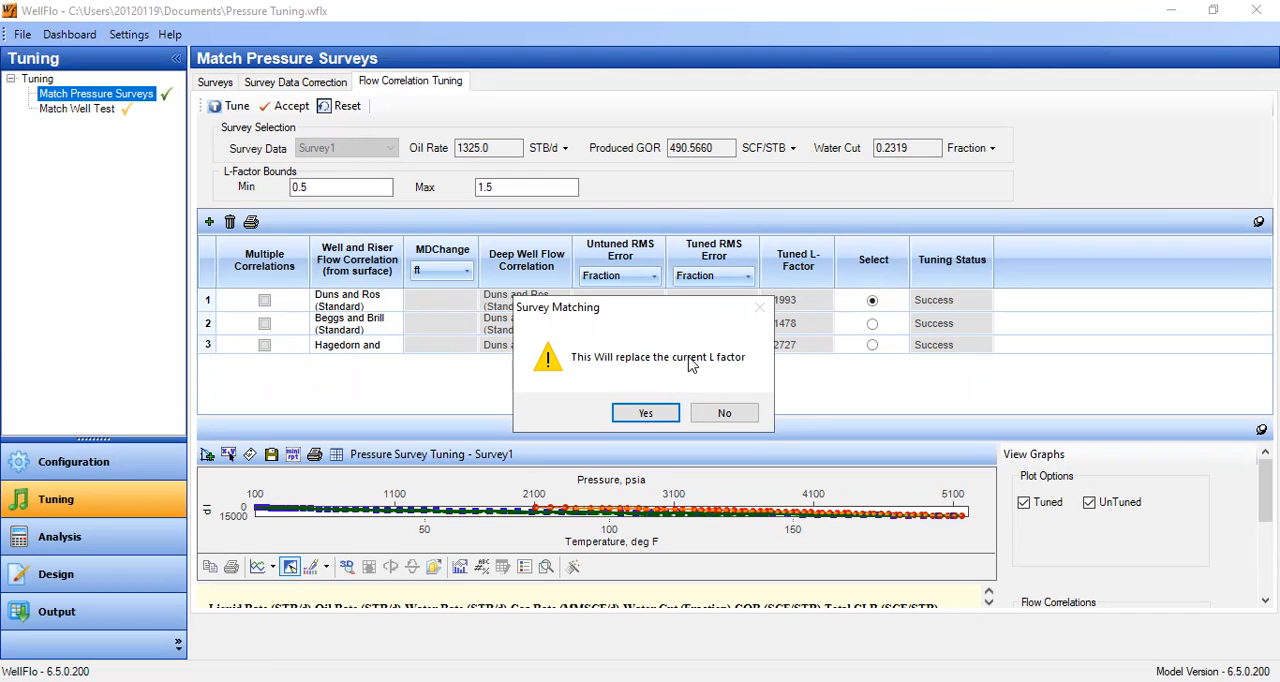
left_click(646, 415)
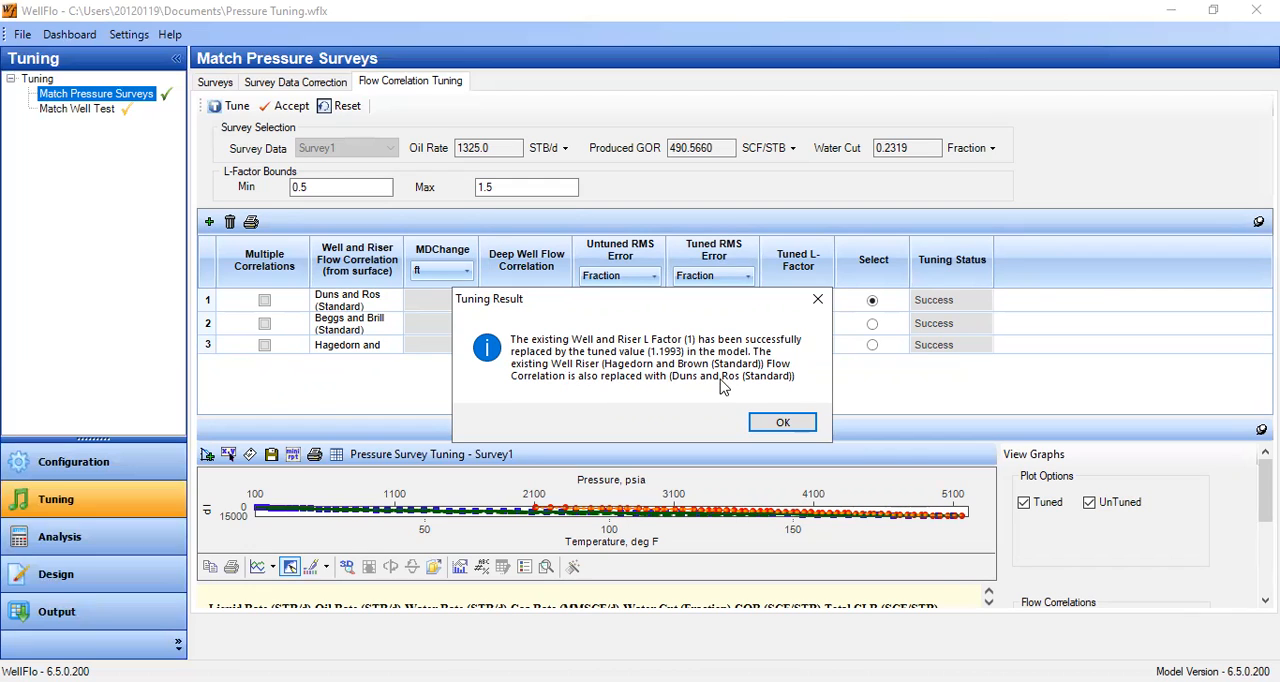
left_click(783, 423)
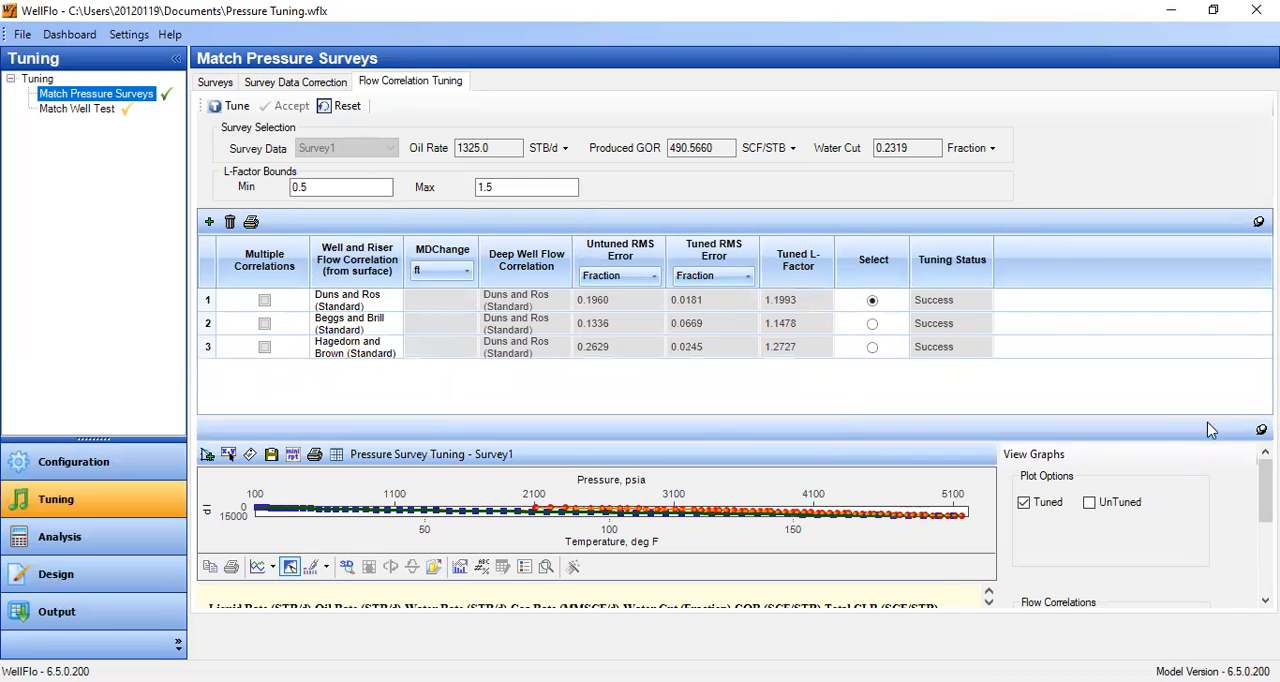
- Enlarge the tuning plot and go back to Survey Data Correction, applying the changed form data
left_click_drag(890, 445, 869, 286)
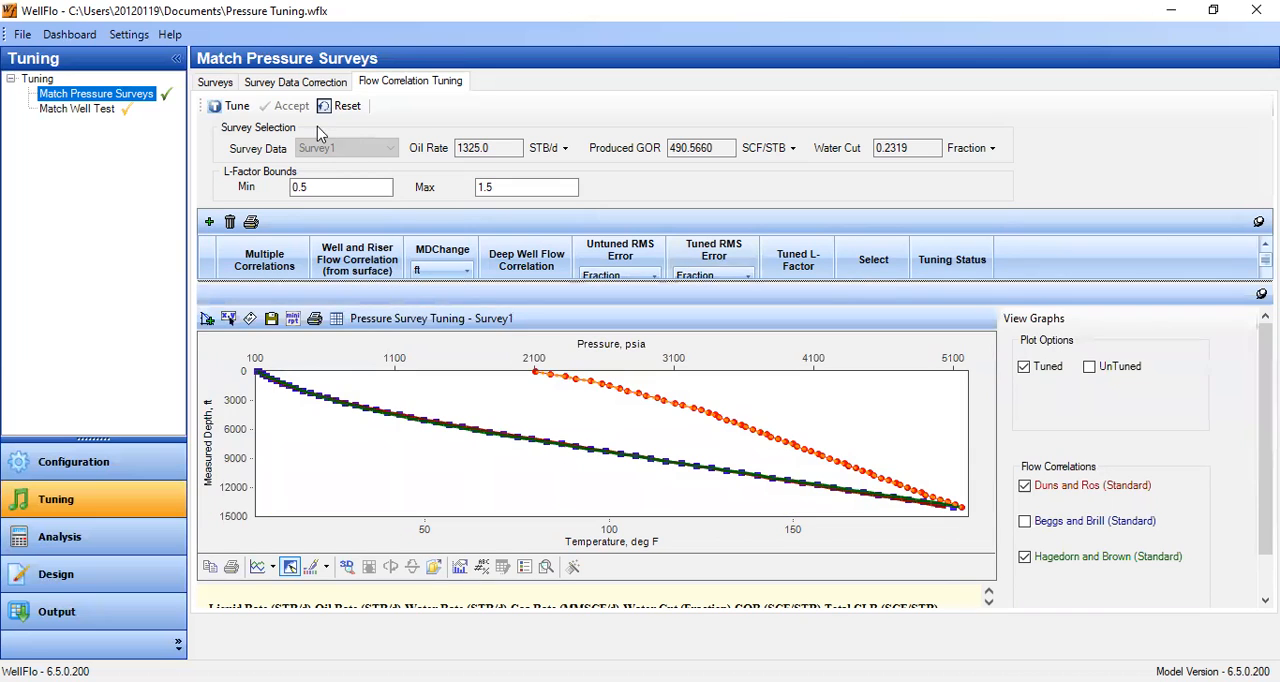
left_click(314, 86)
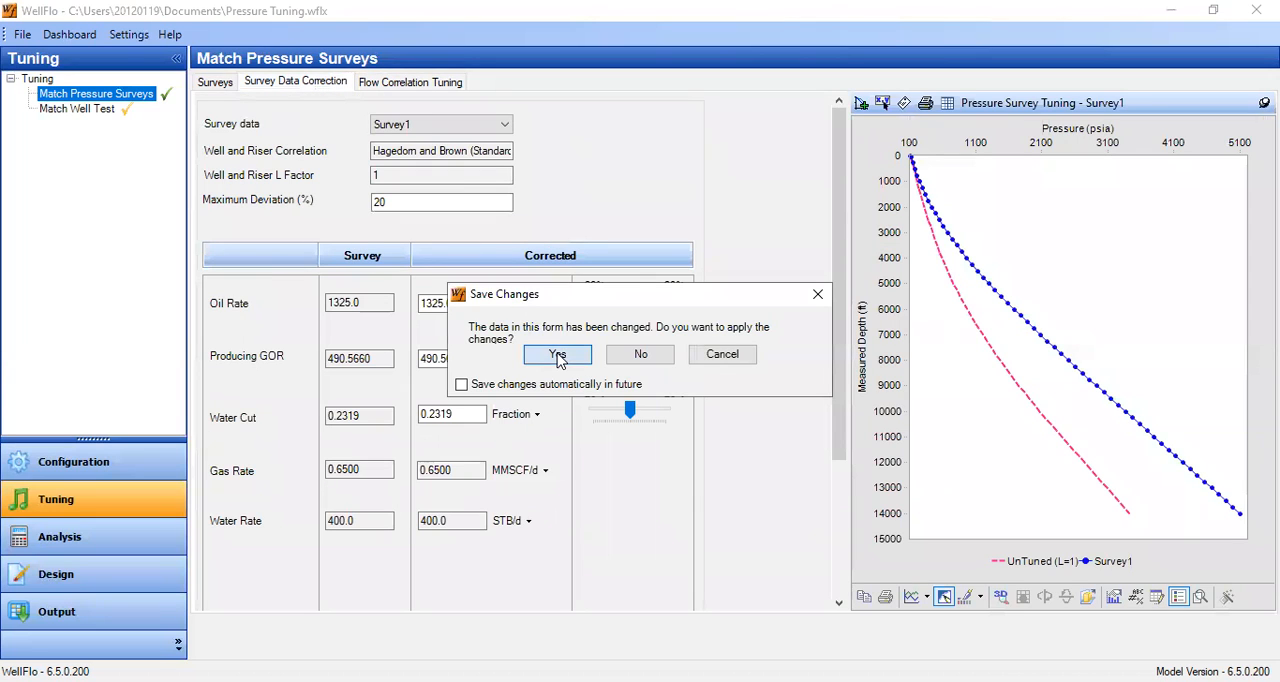
left_click(557, 353)
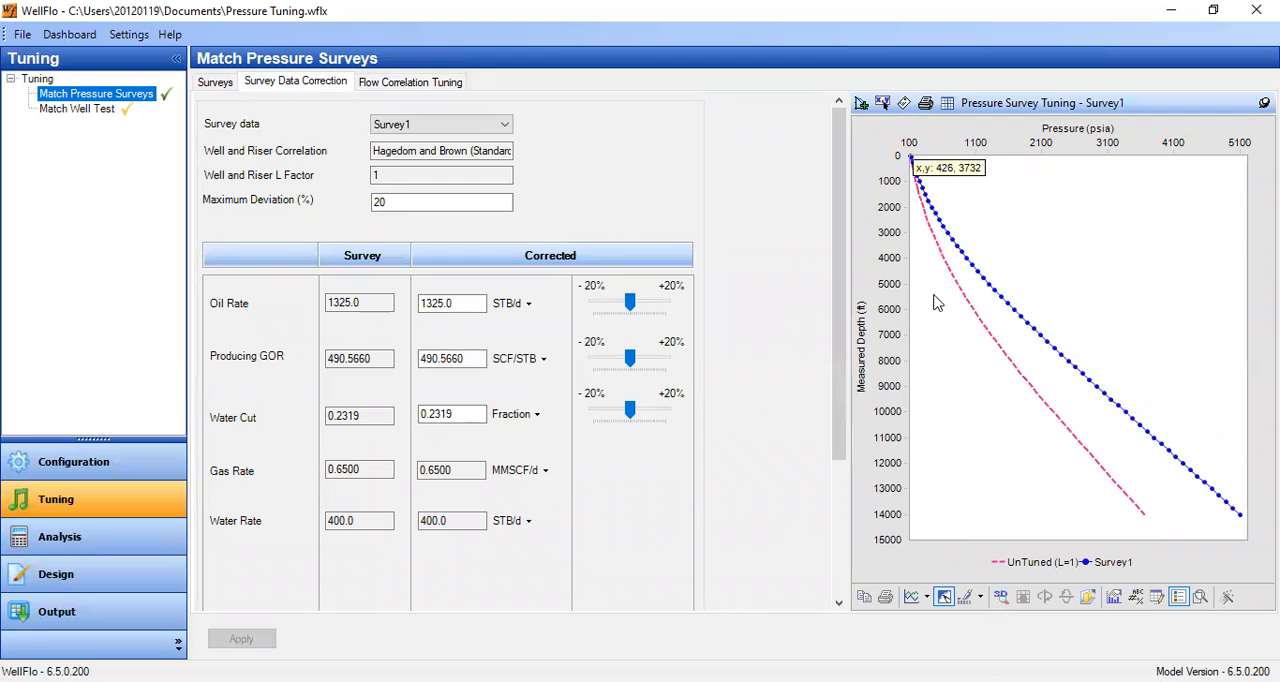
- Open the survey data, and check the well and riser correlation and L factor in the model configuration's Flow Correlations
left_click(215, 84)
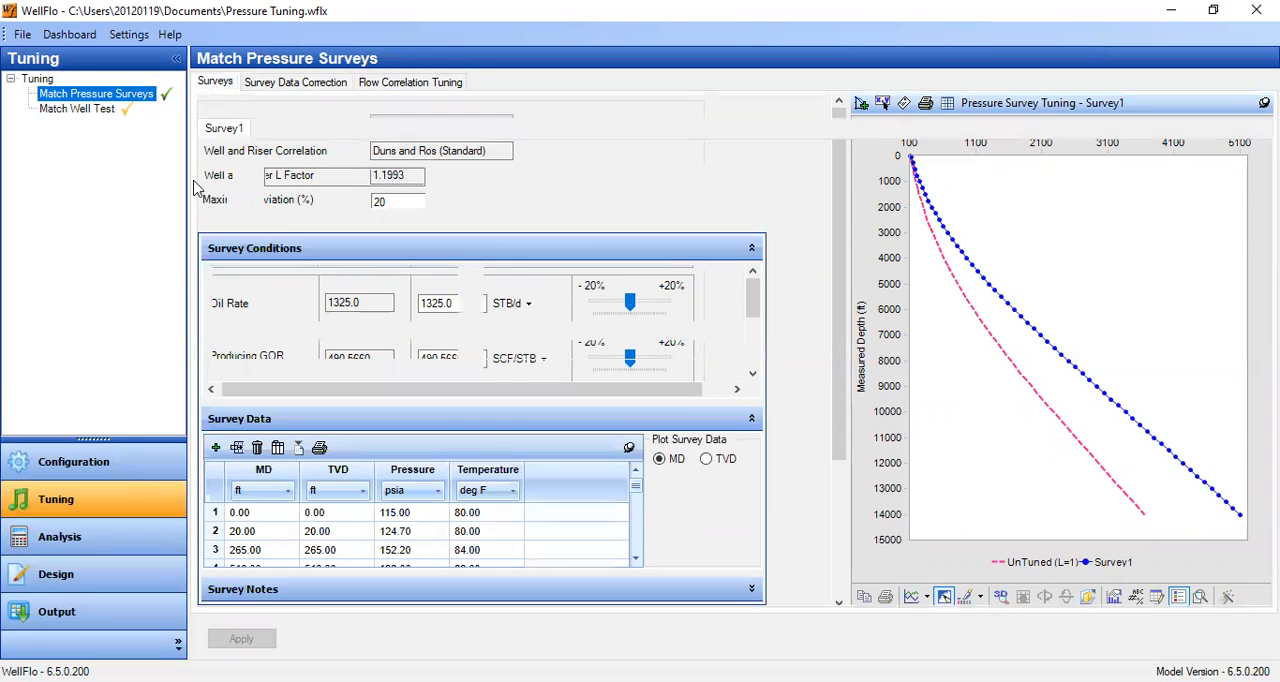
left_click(45, 462)
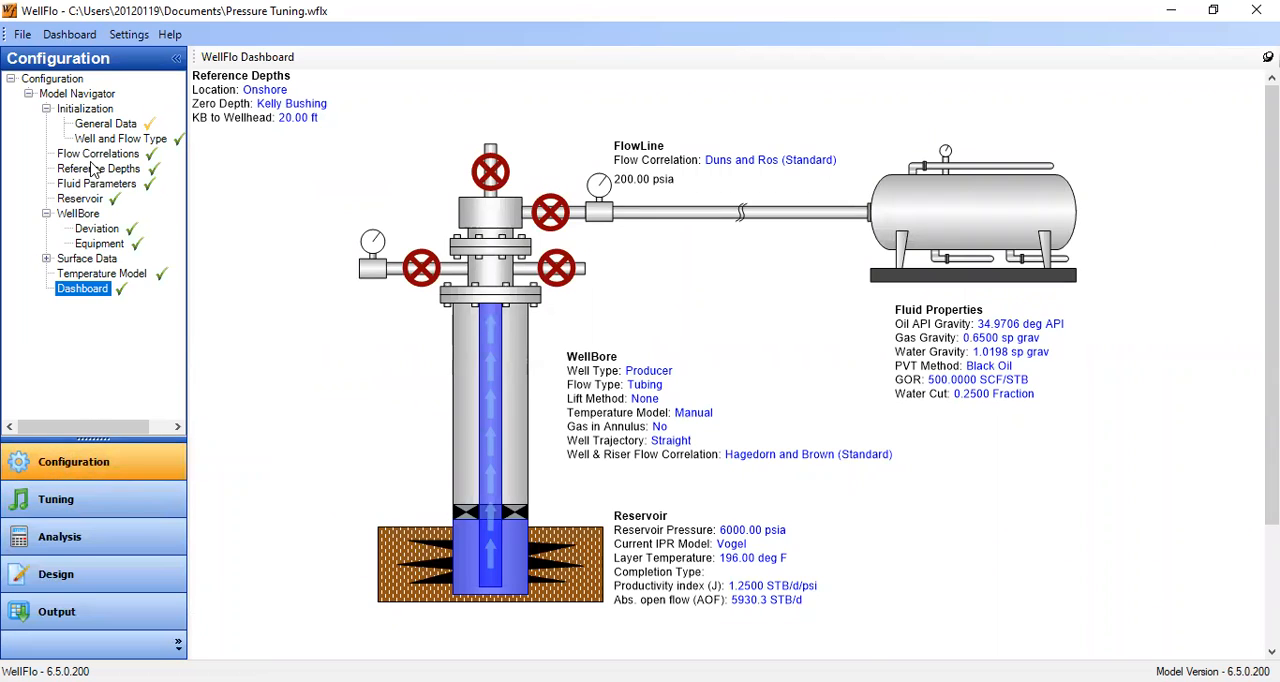
left_click(96, 155)
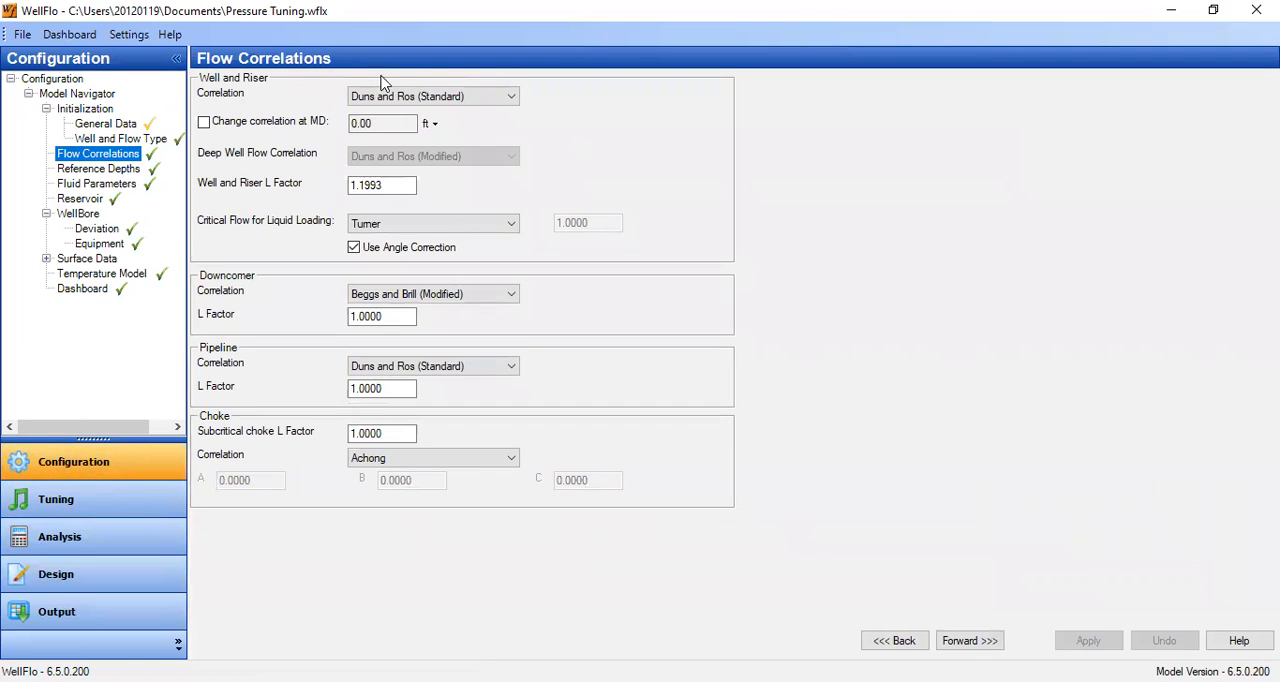